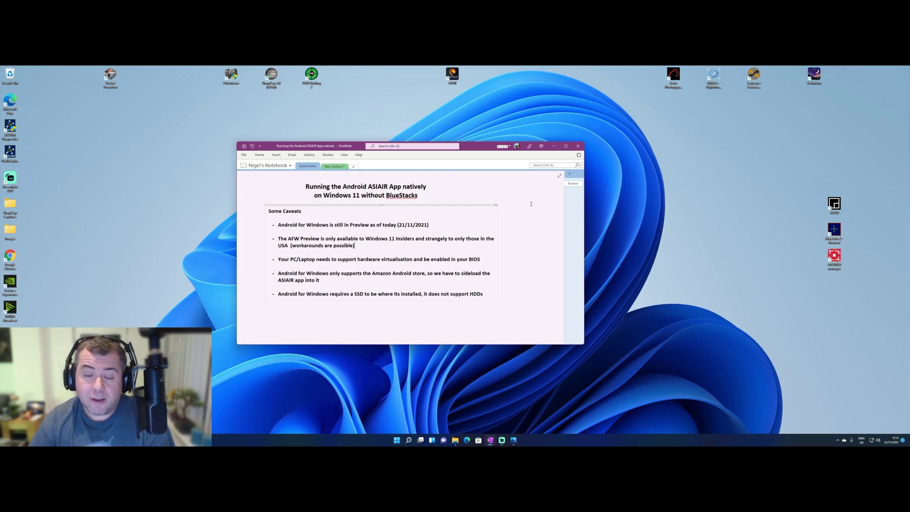
# Bring up the BIOS screenshot showing Intel Virtualization Technology set to Enabled
pyautogui.click(514, 439)
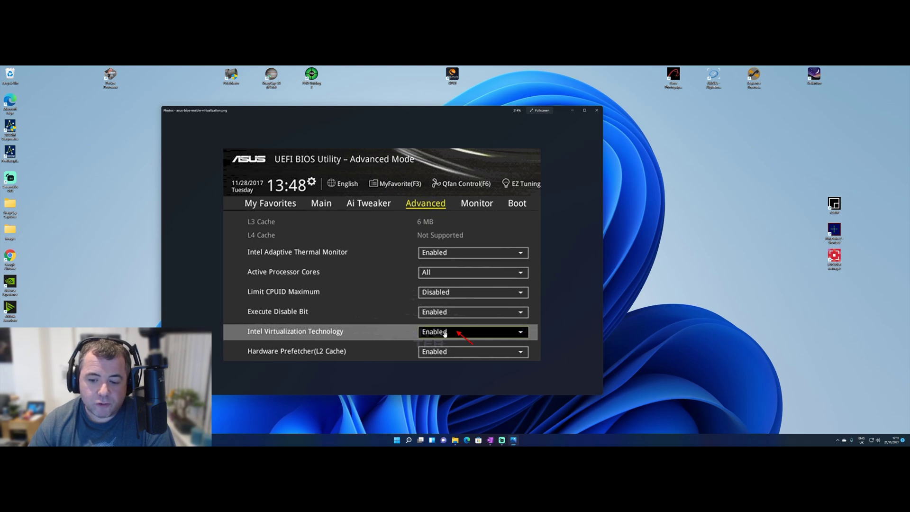
# Put away the BIOS screenshot in Photos to return to OneNote's Some Caveats page
pyautogui.click(573, 110)
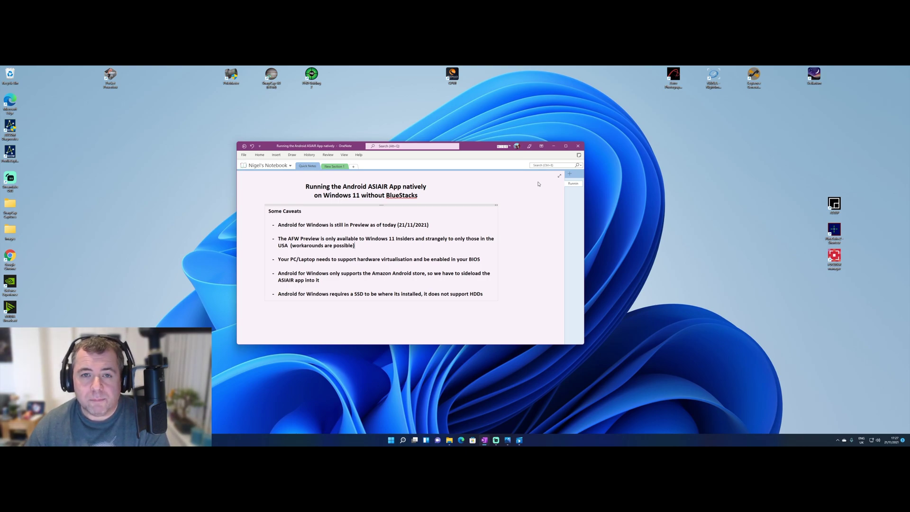
# Open 'Turn Windows features on or off' from a Start search for 'fea' and scroll its list
pyautogui.click(391, 441)
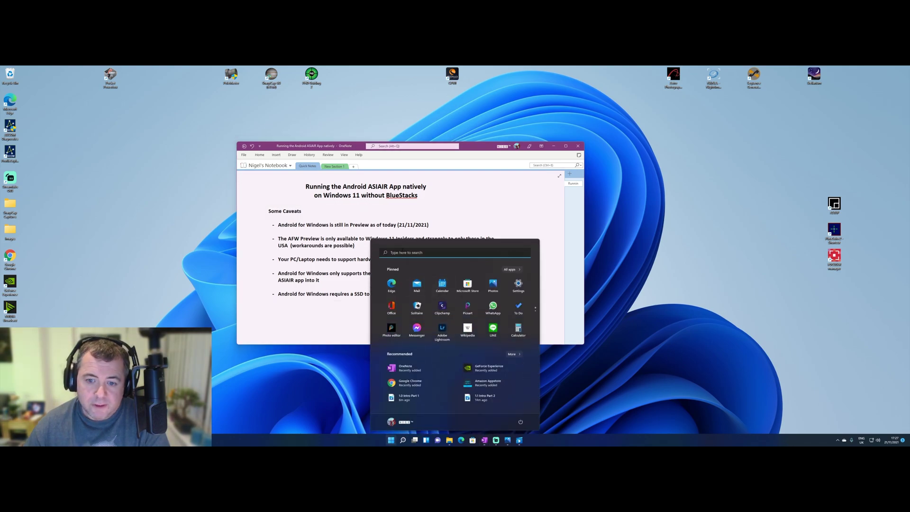
pyautogui.click(400, 251)
pyautogui.write('fea')
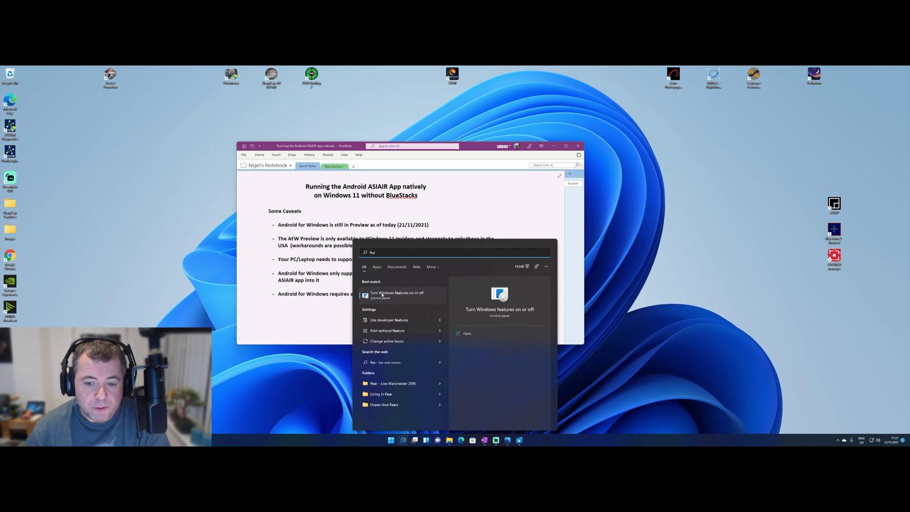
pyautogui.click(401, 295)
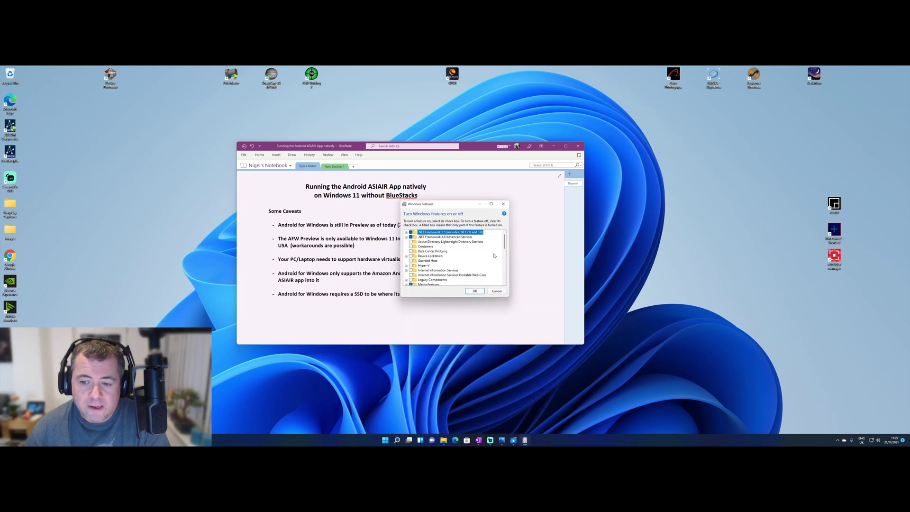
pyautogui.scroll(-3, 493, 256)
pyautogui.scroll(-4, 493, 256)
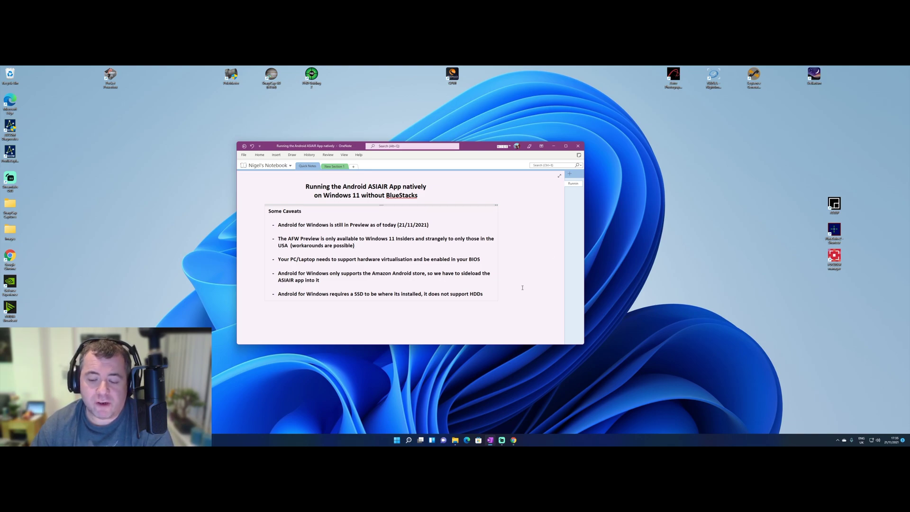
# Confirm the Windows Insider Program is on the Beta channel, then run Check for updates
pyautogui.click(396, 439)
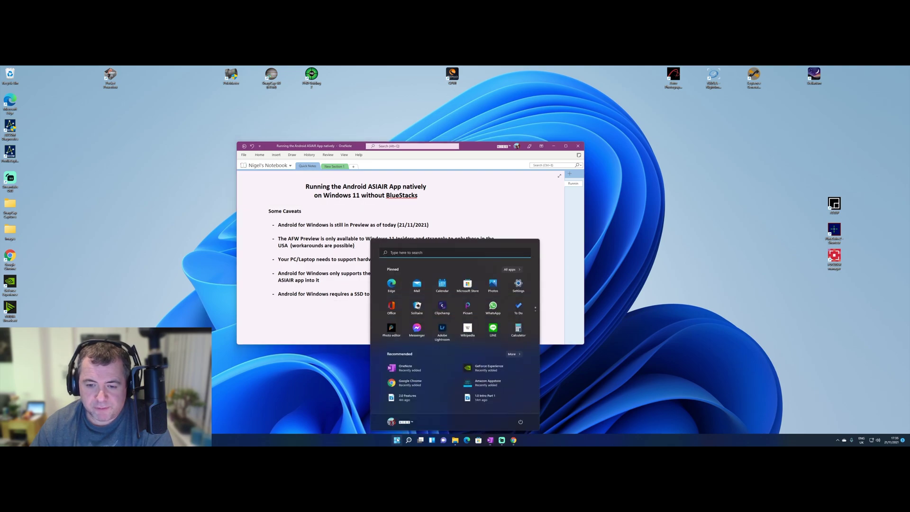
pyautogui.write('update')
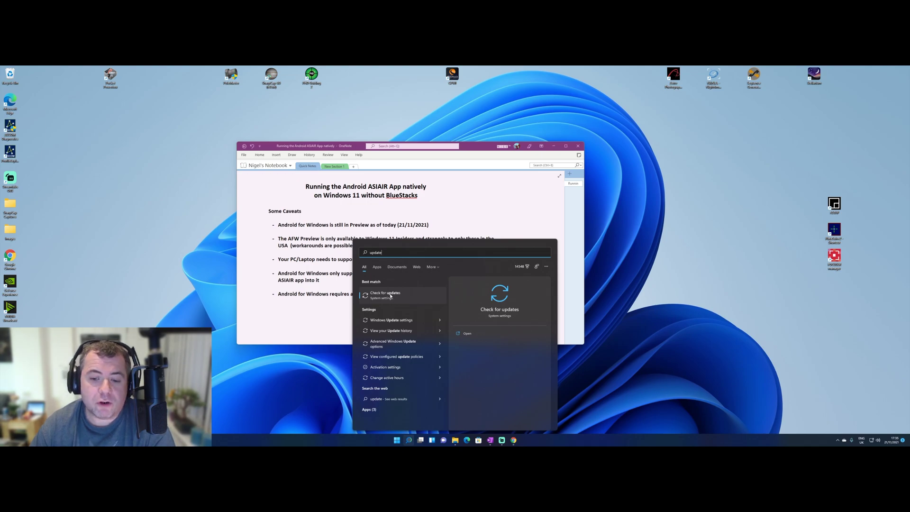
pyautogui.click(391, 296)
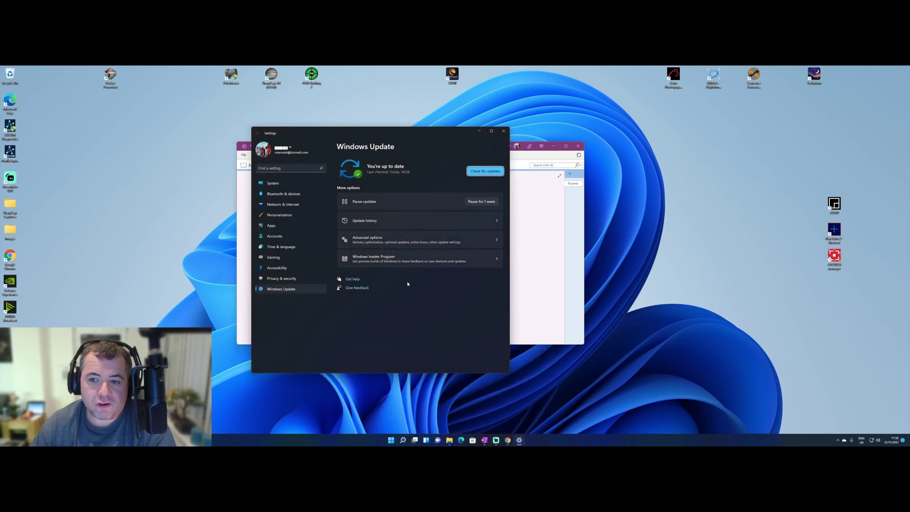
pyautogui.click(379, 261)
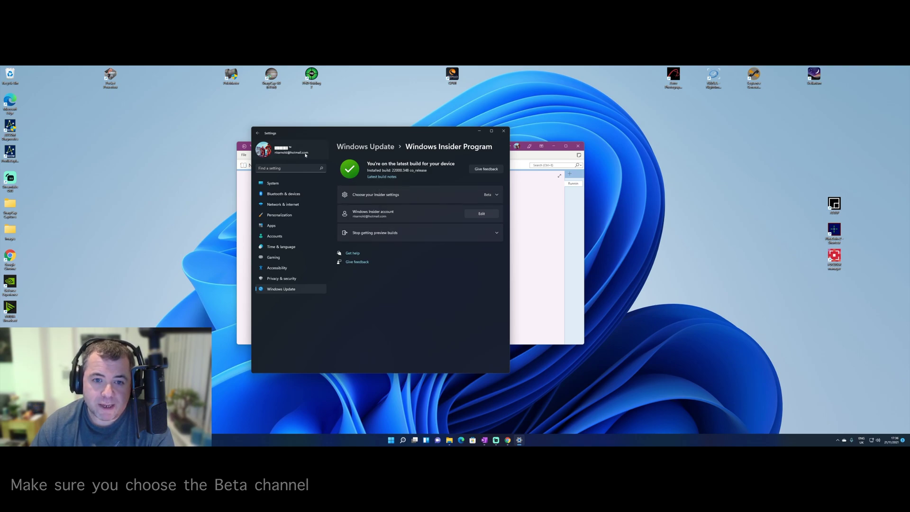
pyautogui.click(258, 135)
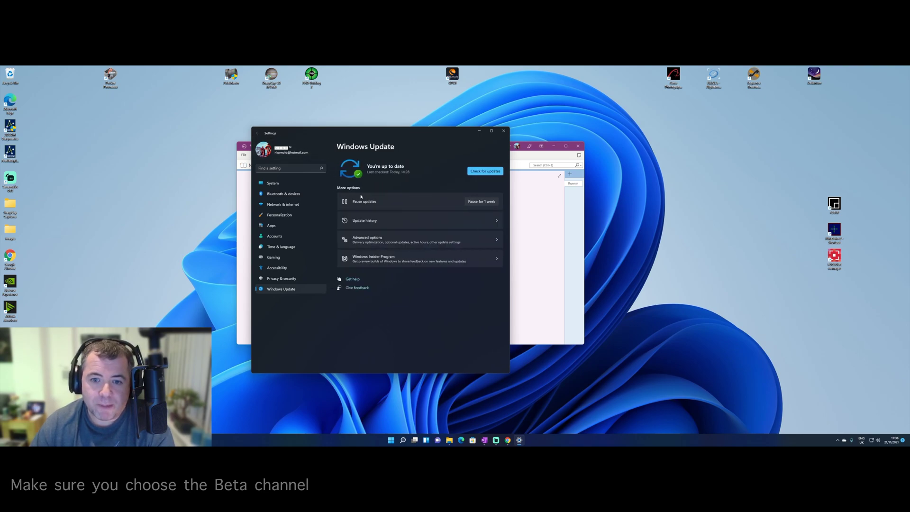
pyautogui.click(485, 172)
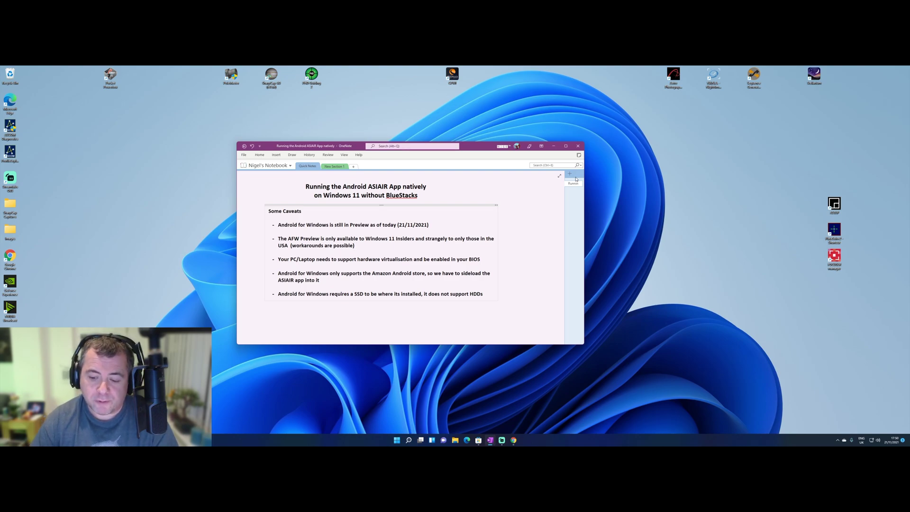
# Show Microsoft Store's Library with Windows Subsystem for Android among today's modified apps
pyautogui.click(478, 440)
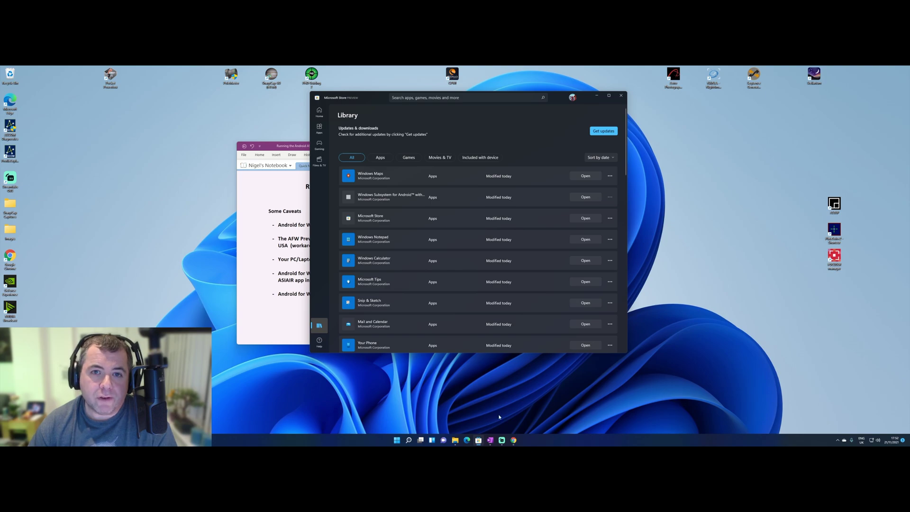
# Close the Store and check Language & region's Country or region list, leaving United Kingdom
pyautogui.click(621, 96)
pyautogui.click(395, 441)
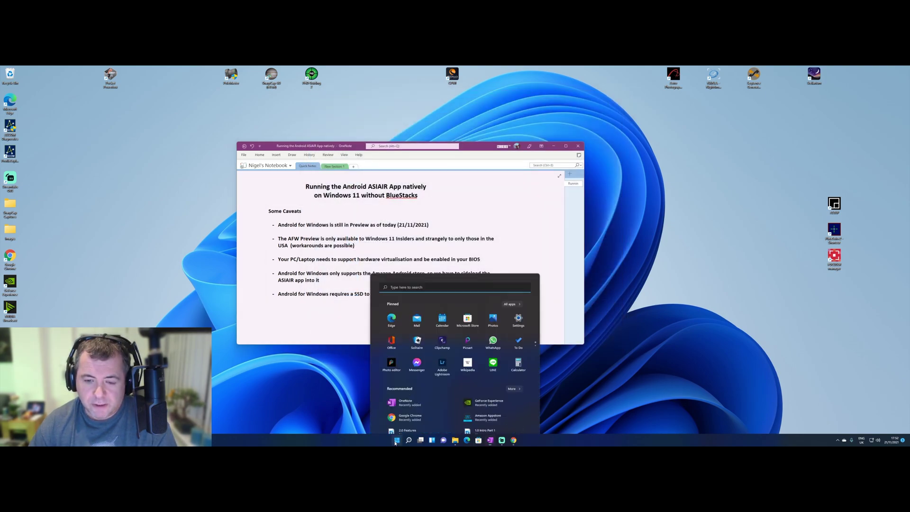
pyautogui.write('lang')
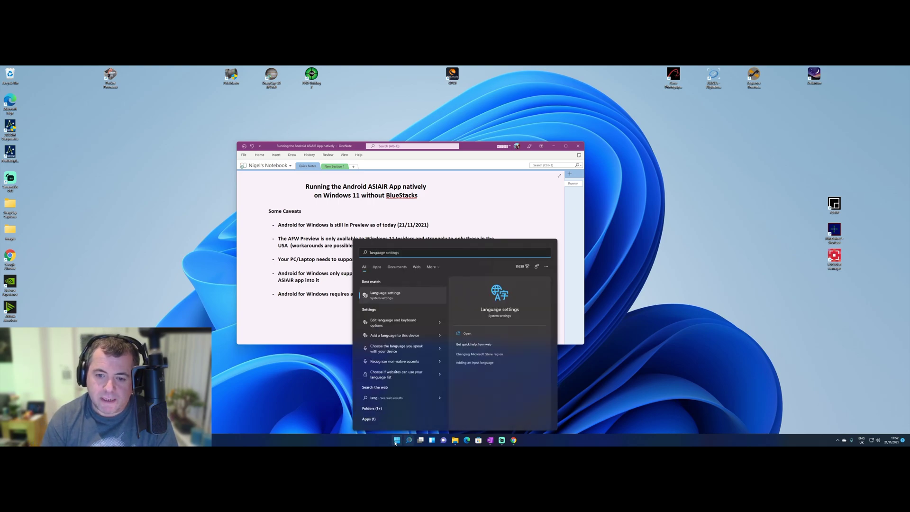
pyautogui.click(390, 296)
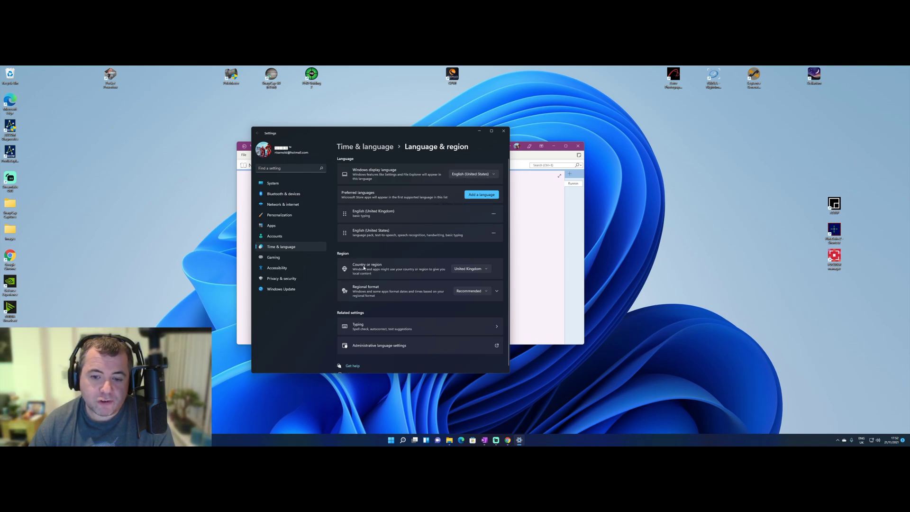
pyautogui.click(470, 269)
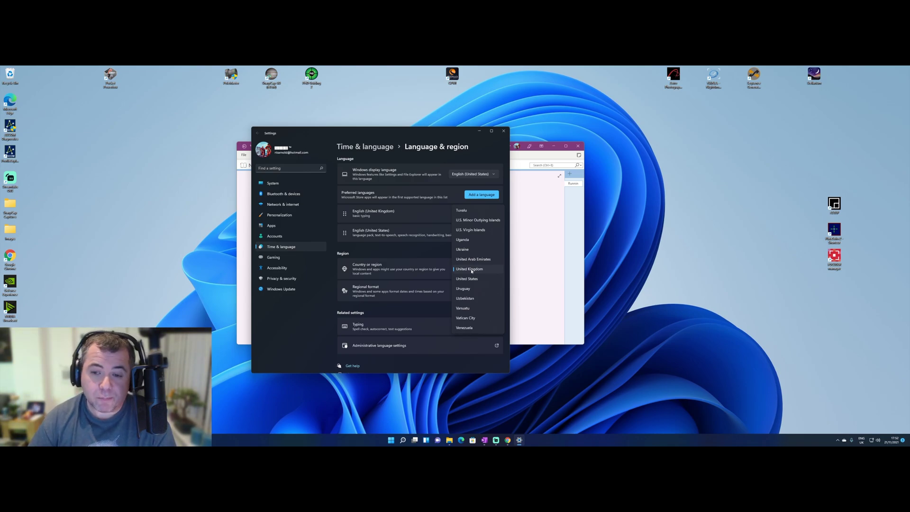
pyautogui.click(503, 131)
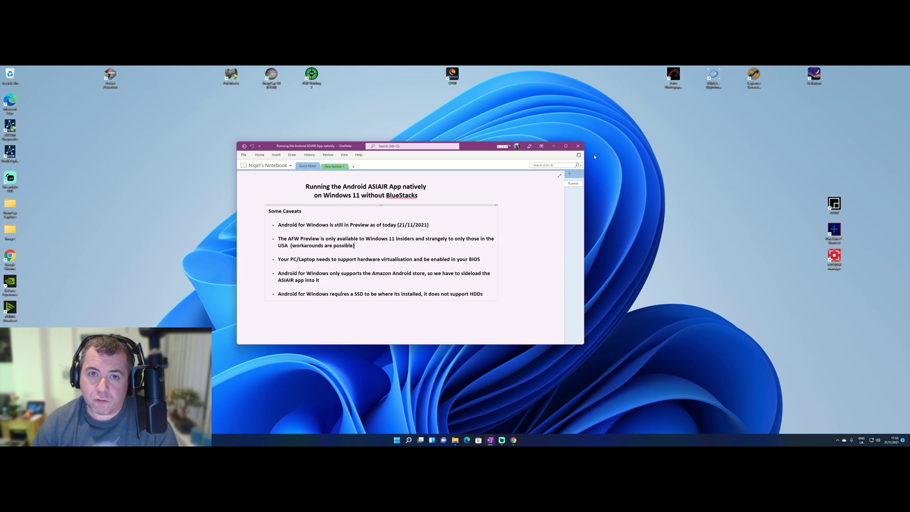
# Open the Windows Subsystem for Android listing in Microsoft Store from the App Store Link page
pyautogui.click(334, 165)
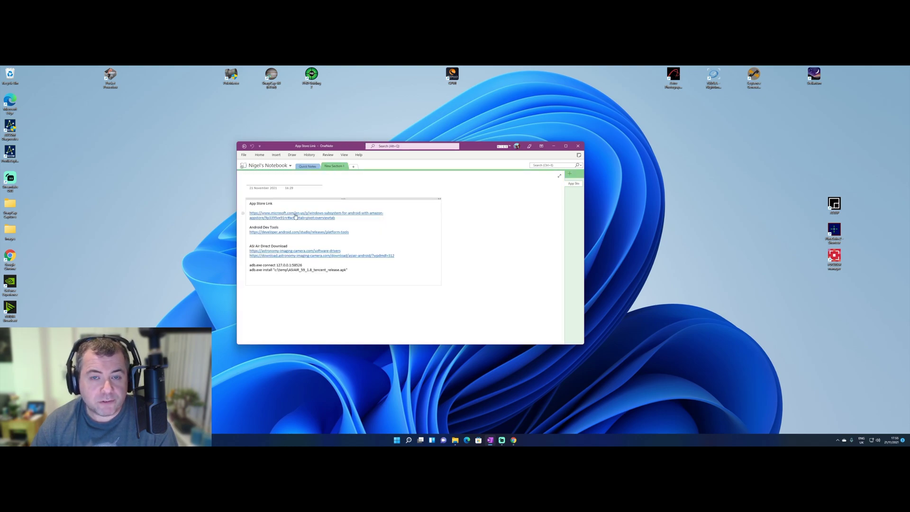
pyautogui.click(305, 215)
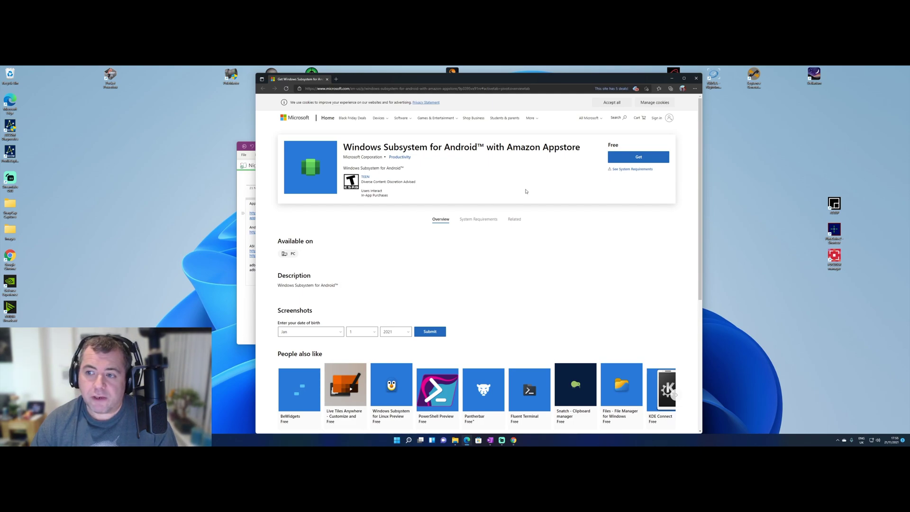
pyautogui.click(631, 158)
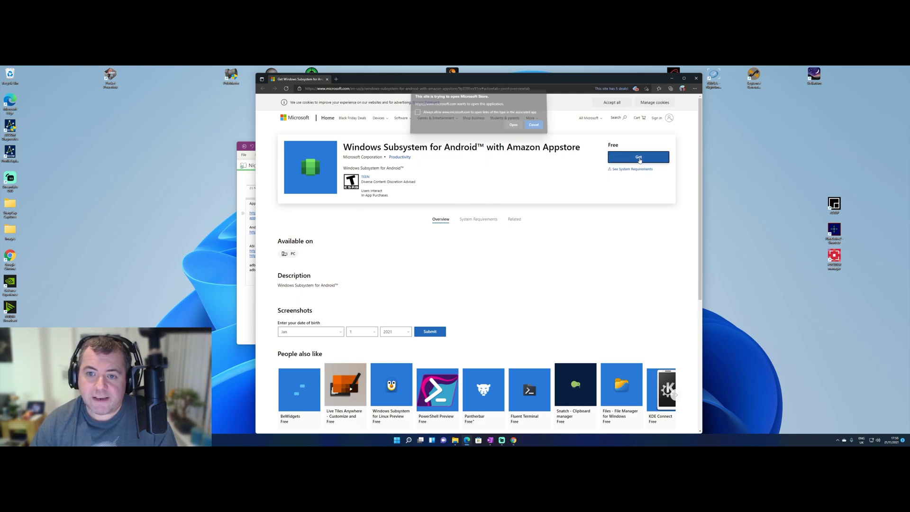
pyautogui.click(513, 127)
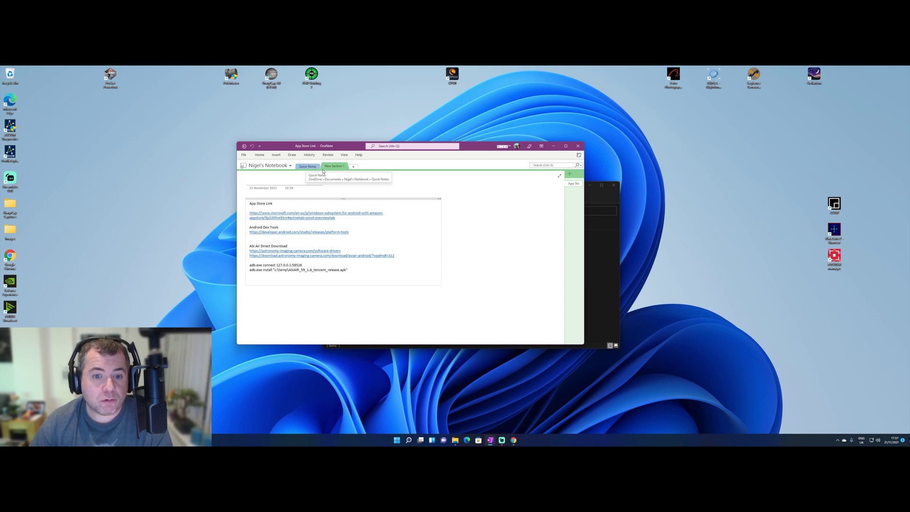
# Download SDK Platform-Tools for Windows after accepting the licence terms
pyautogui.click(311, 232)
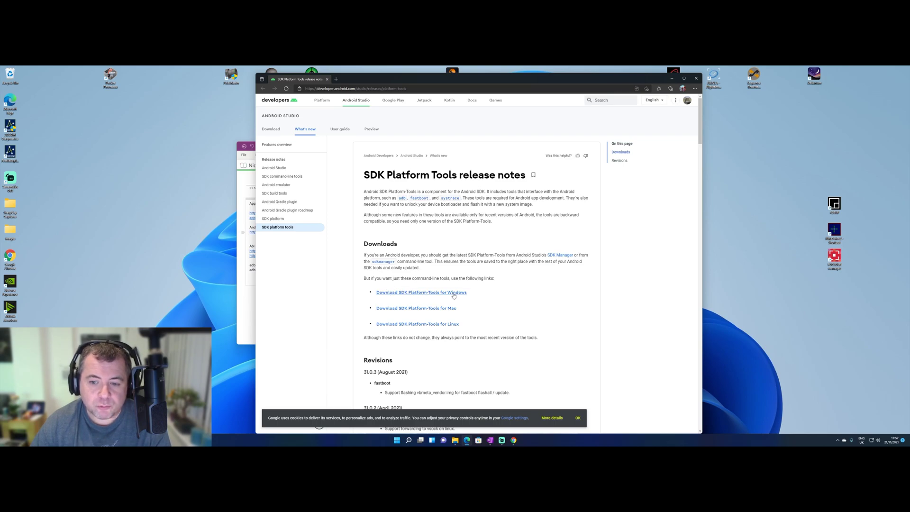
pyautogui.click(445, 294)
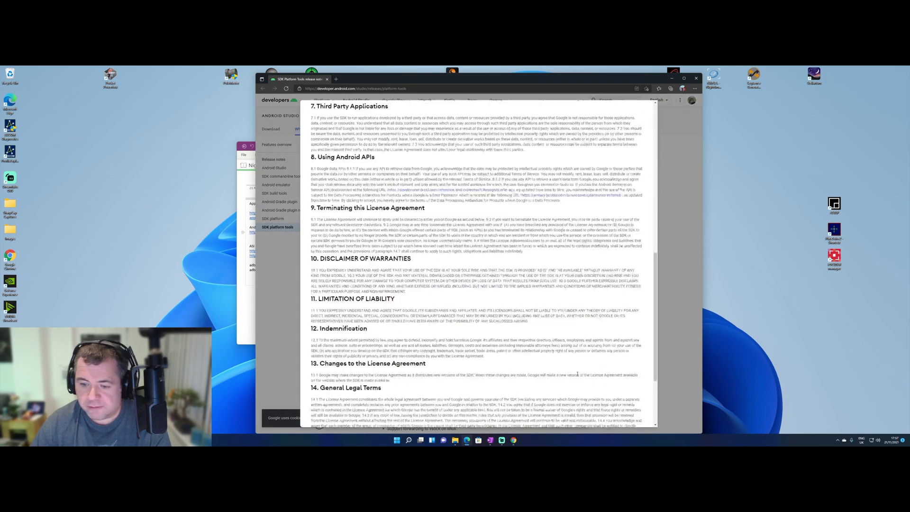
pyautogui.scroll(-3, 577, 375)
pyautogui.click(330, 381)
pyautogui.click(371, 396)
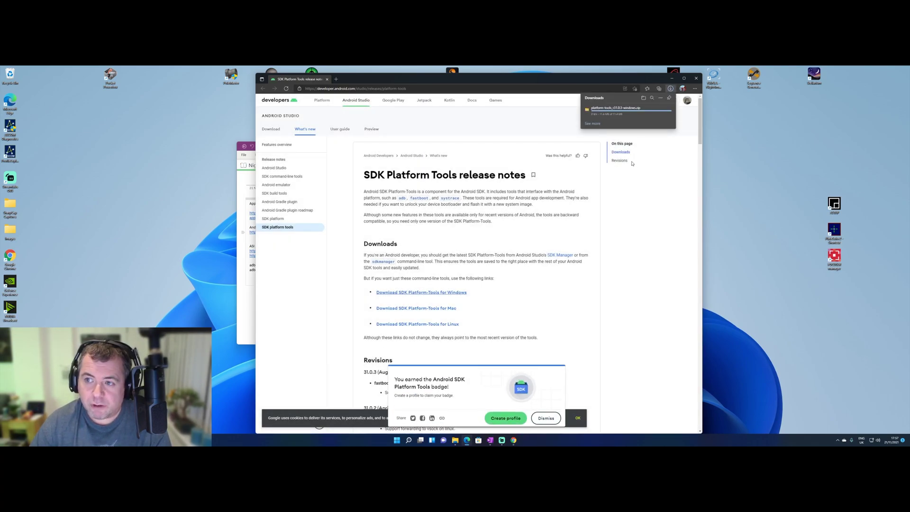
# Extract the downloaded platform-tools zip into c:\temp
pyautogui.moveTo(632, 116)
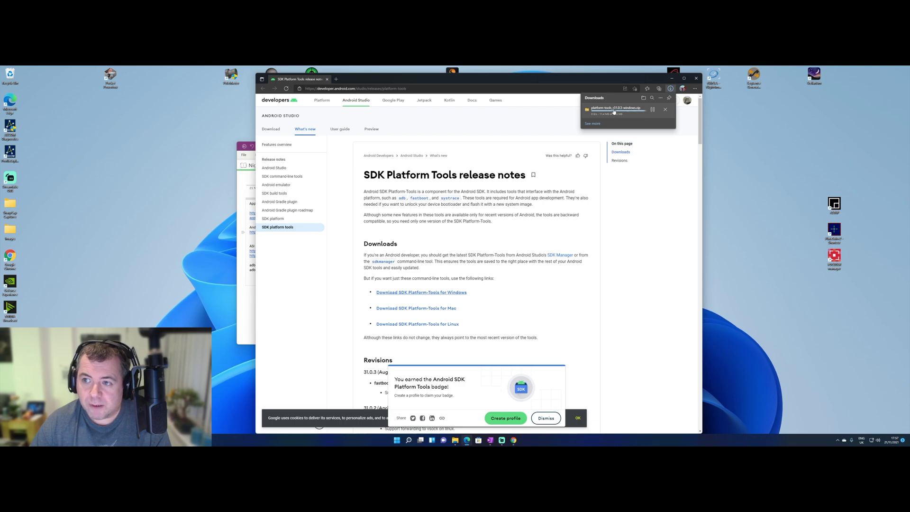
pyautogui.click(614, 108)
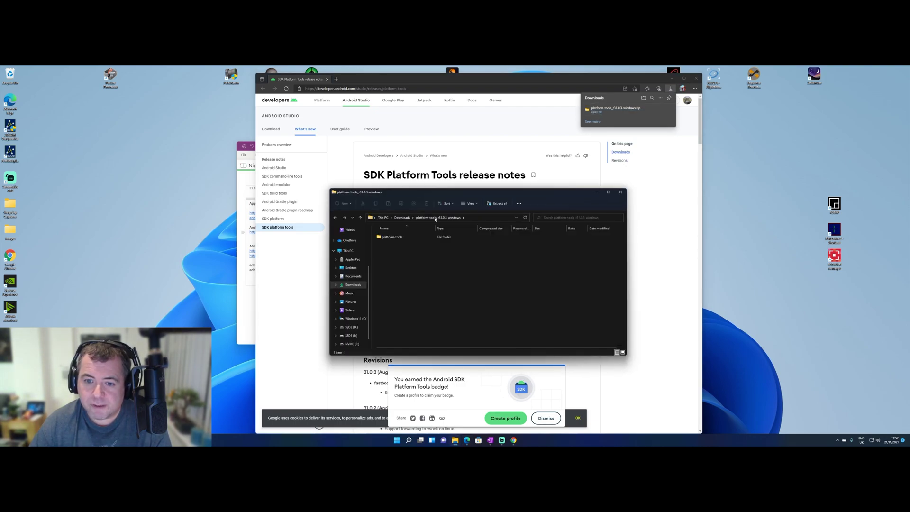
pyautogui.click(500, 207)
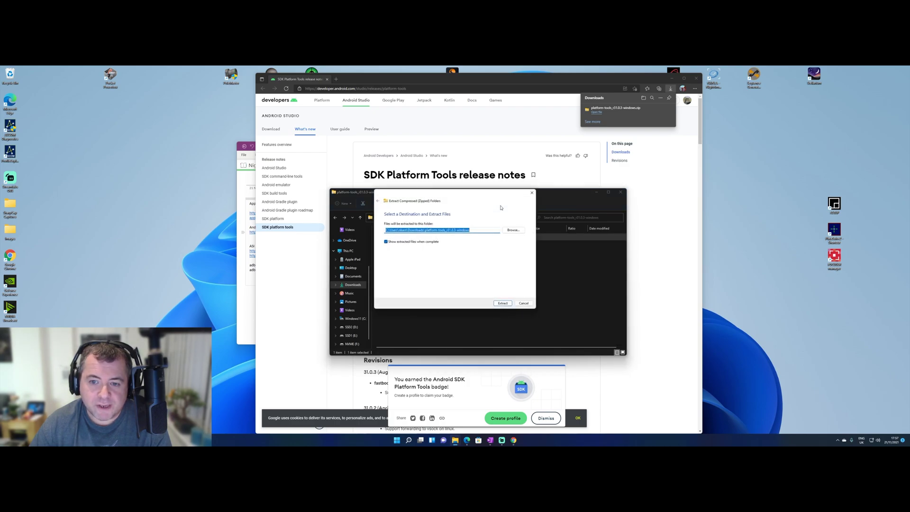
pyautogui.write('c:\\temp')
pyautogui.press('Return')
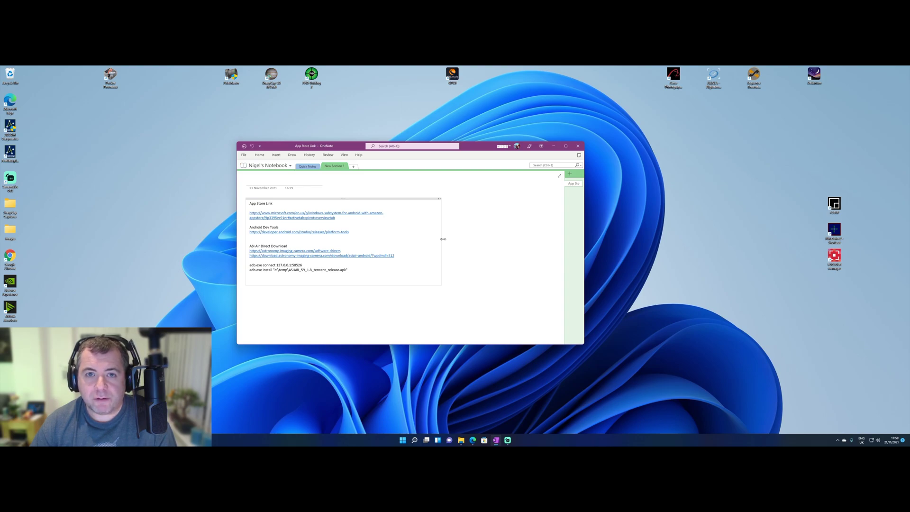
# Download the ASIAIR (Android) apk from ZWO's Mobile App page and show it in its folder
pyautogui.click(315, 251)
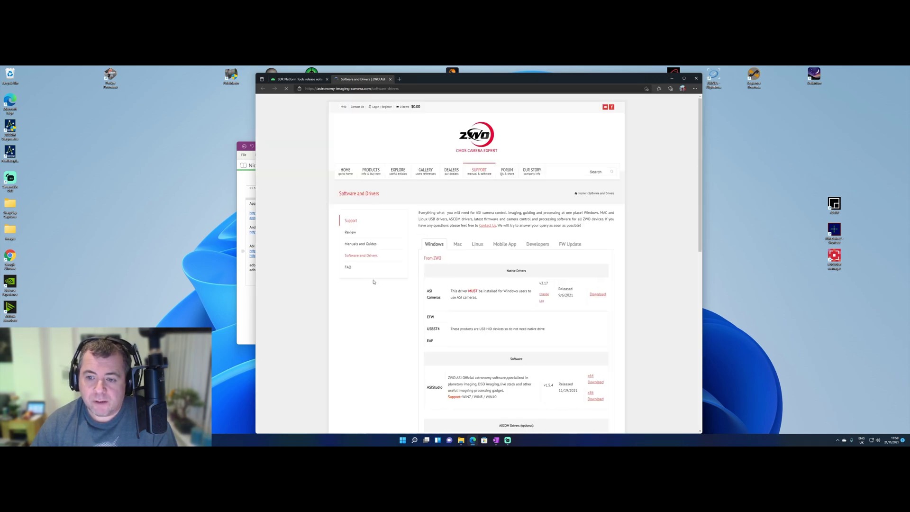
pyautogui.click(507, 245)
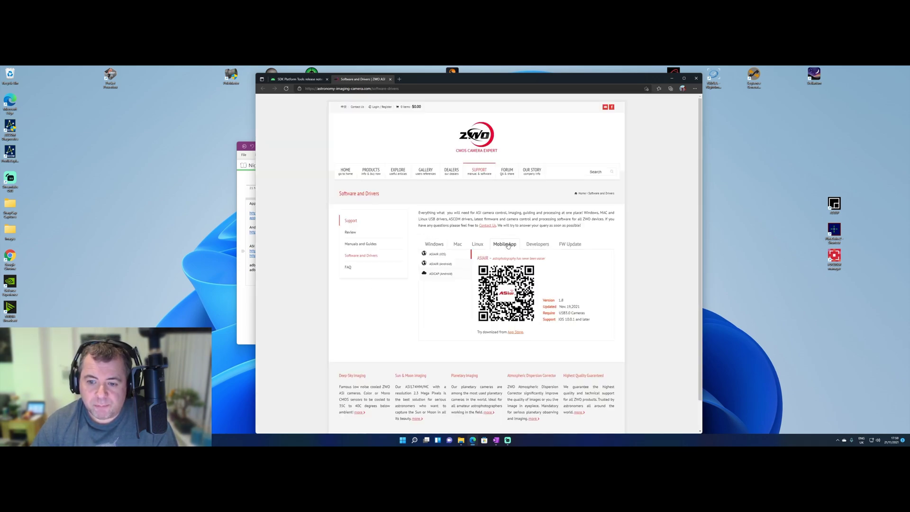
pyautogui.click(433, 266)
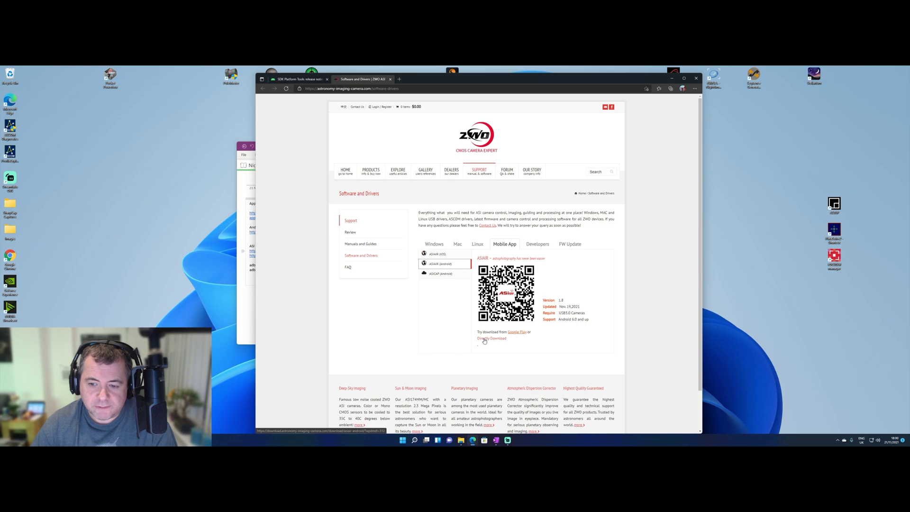
pyautogui.click(485, 340)
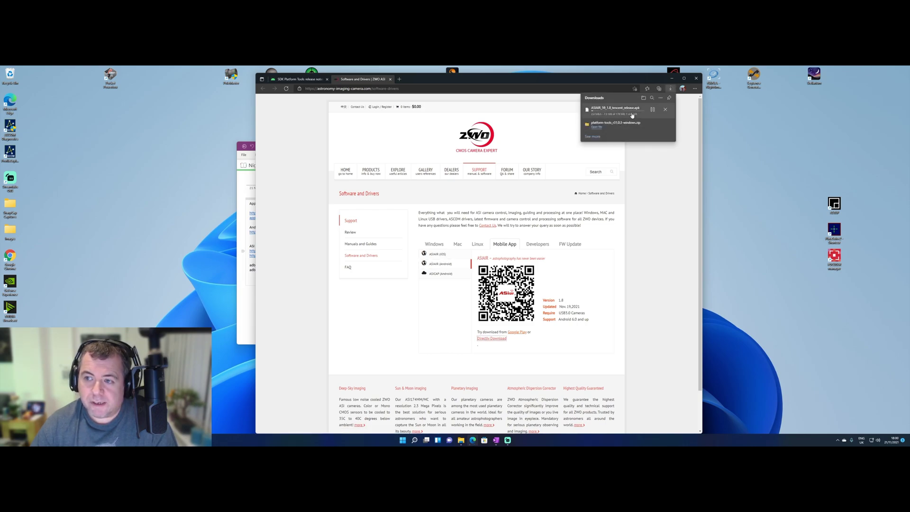
pyautogui.moveTo(632, 115)
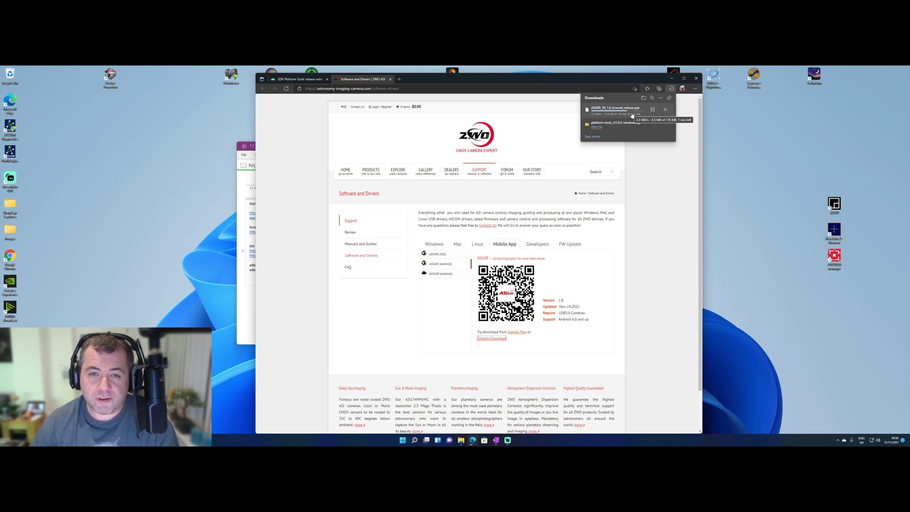
pyautogui.click(653, 109)
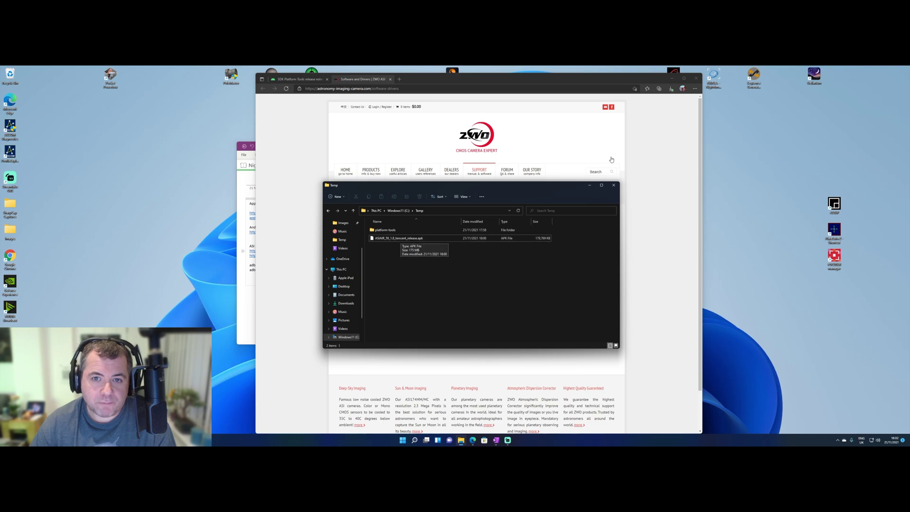
# Minimize Edge to reveal the Temp folder holding platform-tools and the ASIAIR apk
pyautogui.click(671, 79)
pyautogui.click(671, 79)
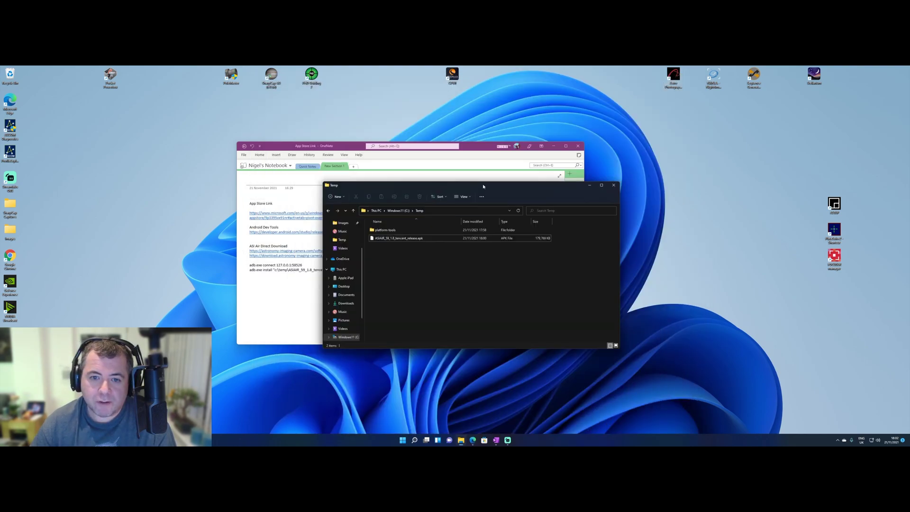
# Launch Command Prompt as administrator from a Start search for cmd and centre its window
pyautogui.click(402, 440)
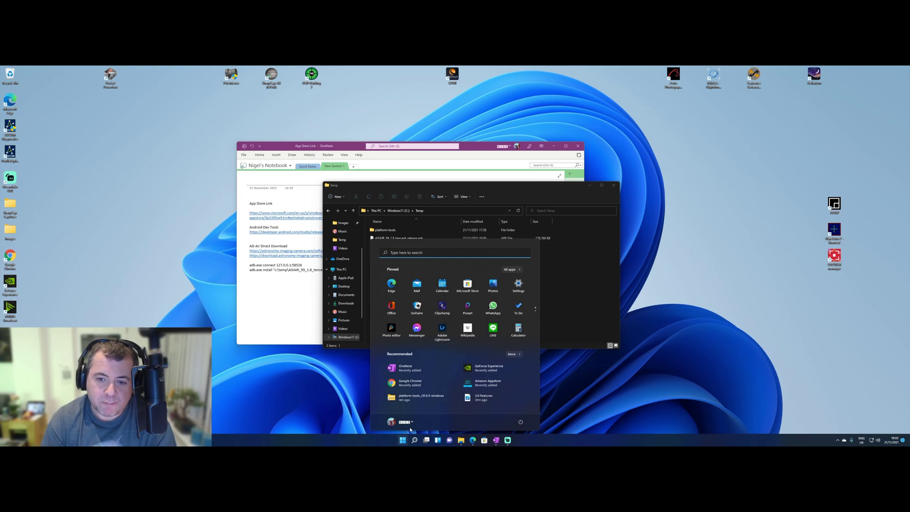
pyautogui.write('cmd')
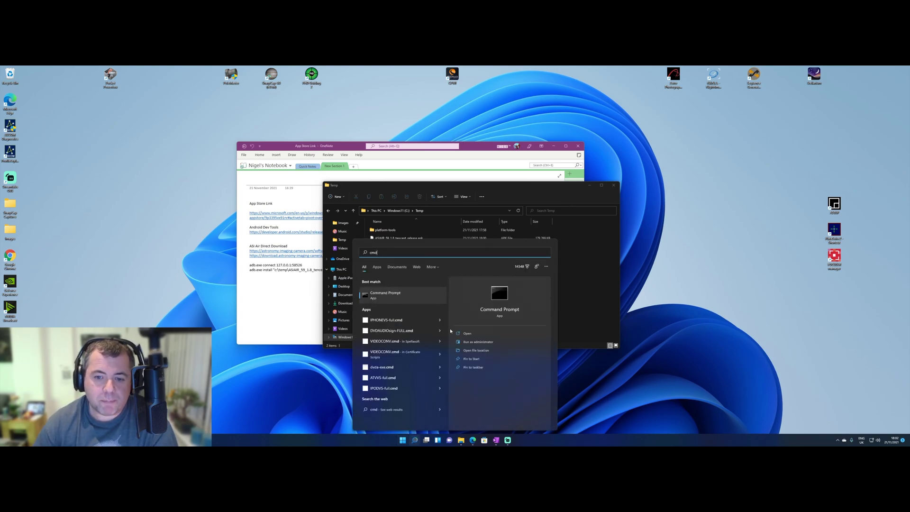
pyautogui.rightClick(379, 292)
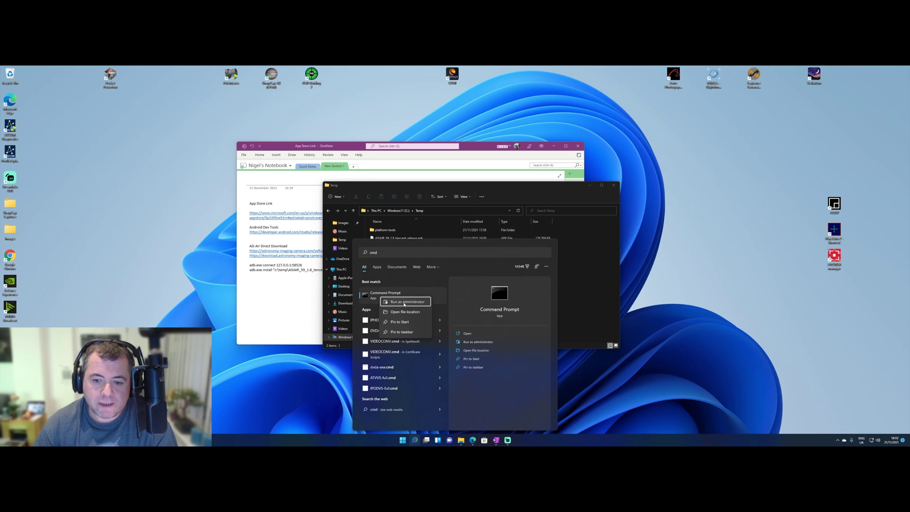
pyautogui.click(404, 302)
pyautogui.moveTo(127, 78); pyautogui.dragTo(457, 171)
# From C:\temp\platform-tools, list the files and run adb connect 127.0.0.1:58526, which is refused
pyautogui.click(479, 244)
pyautogui.write('cd\\t')
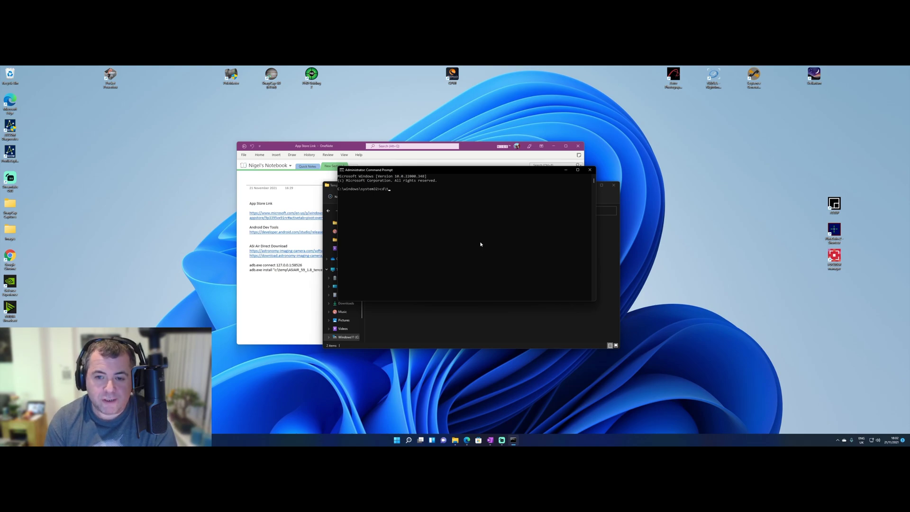
pyautogui.write('emp')
pyautogui.press('Return')
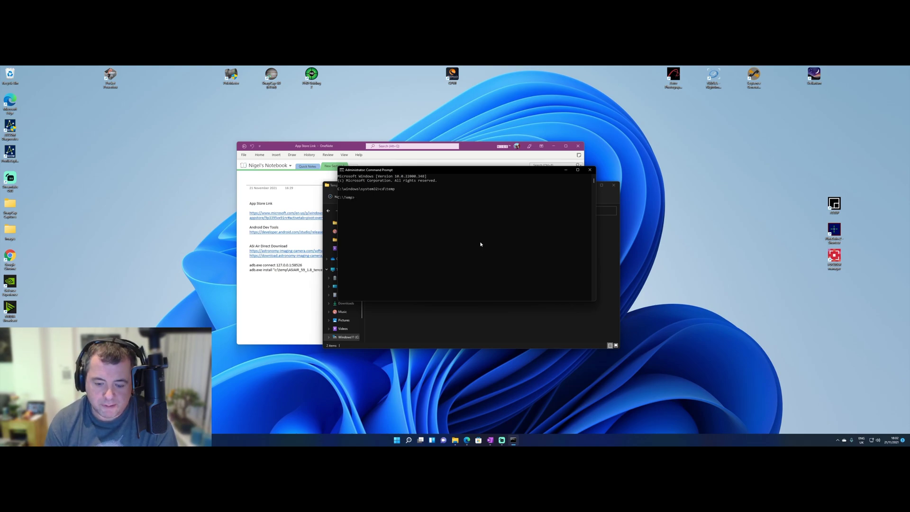
pyautogui.write('cd platform-tools')
pyautogui.press('Return')
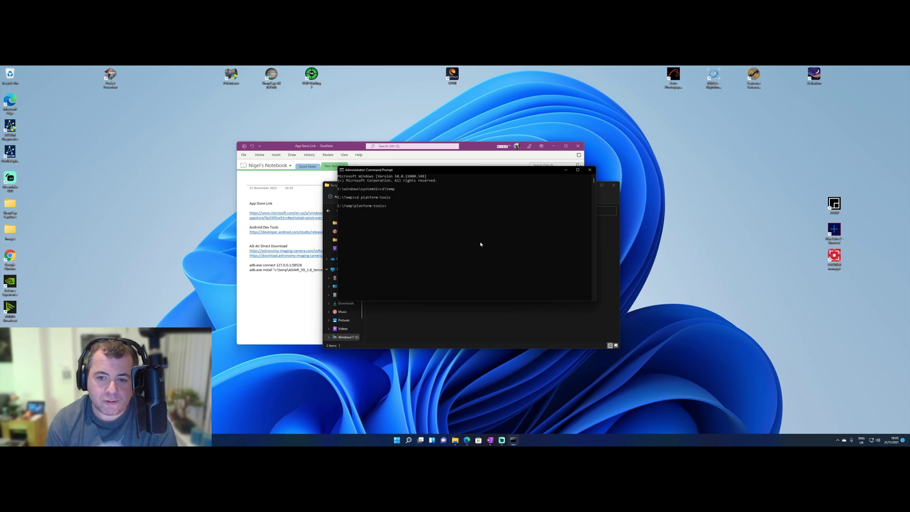
pyautogui.write('dir')
pyautogui.press('Return')
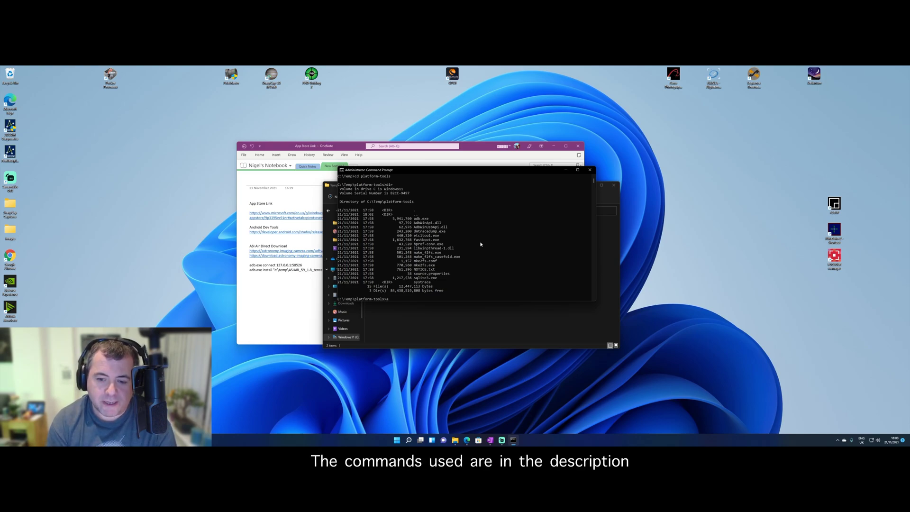
pyautogui.write('adb connect 127')
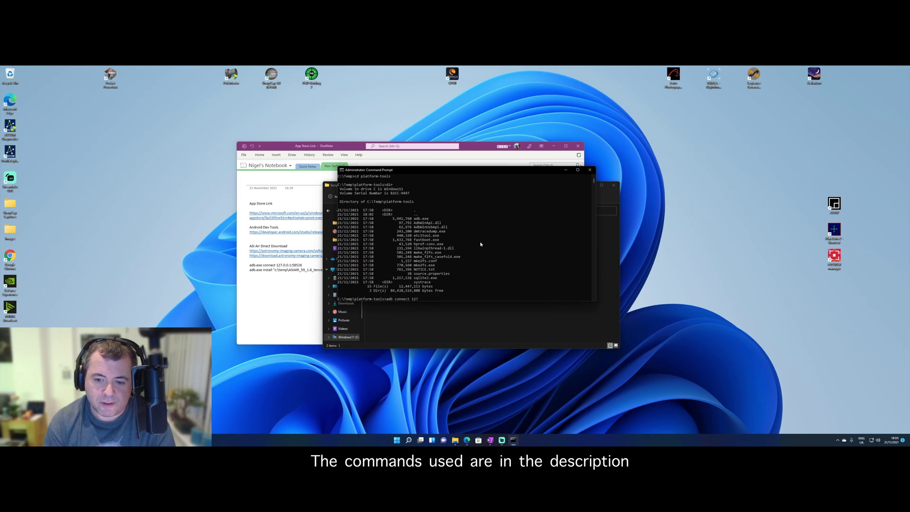
pyautogui.write('.0.0.1:58526')
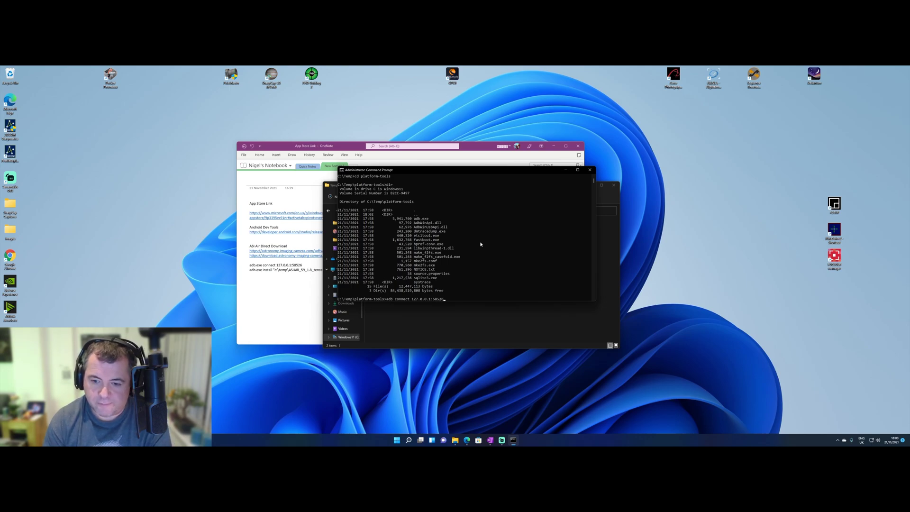
pyautogui.press('Return')
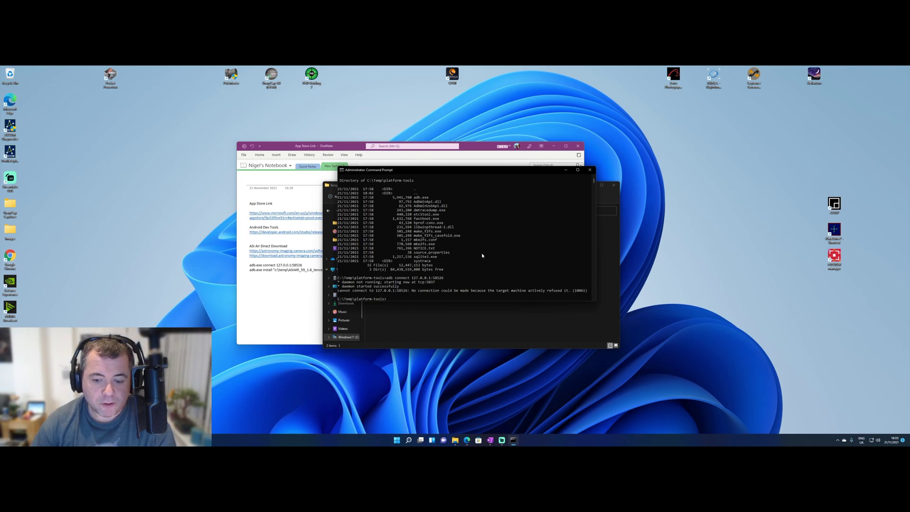
# In Windows Subsystem for Android Settings, toggle Developer mode off and on, then start the subsystem via Files
pyautogui.press('super')
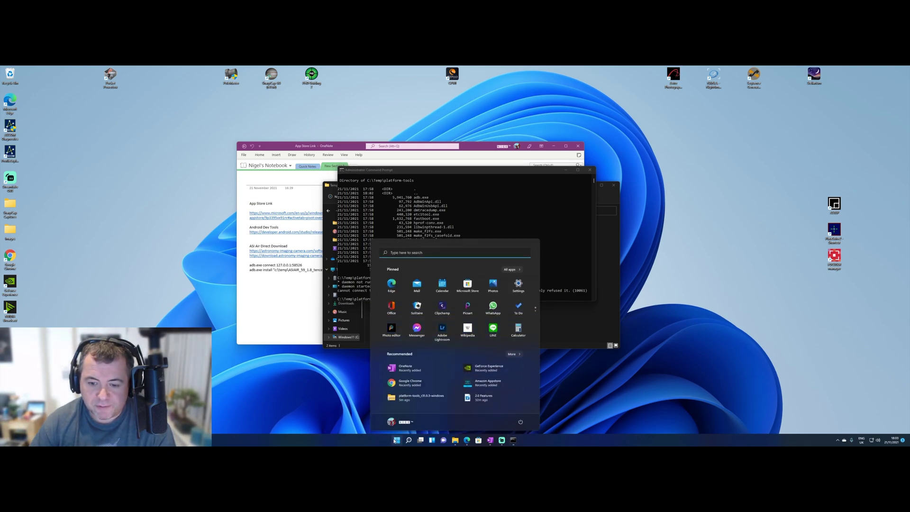
pyautogui.write('an')
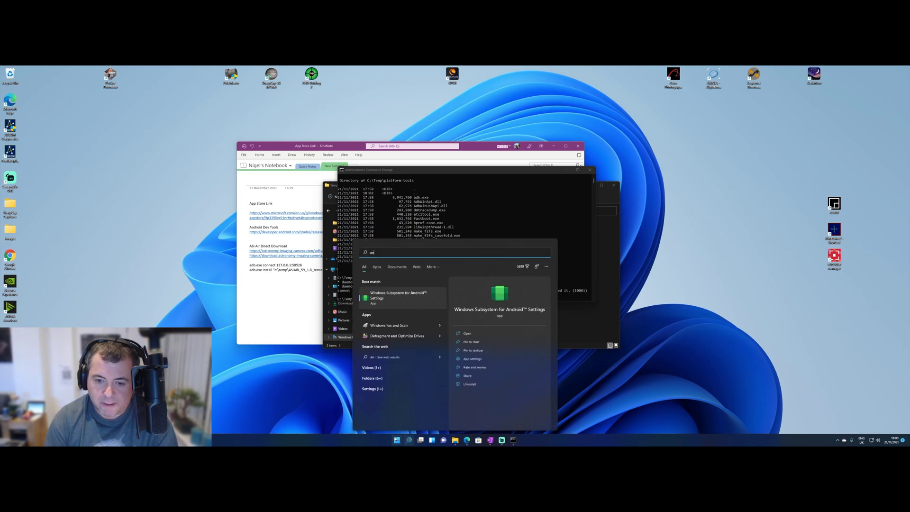
pyautogui.write('d')
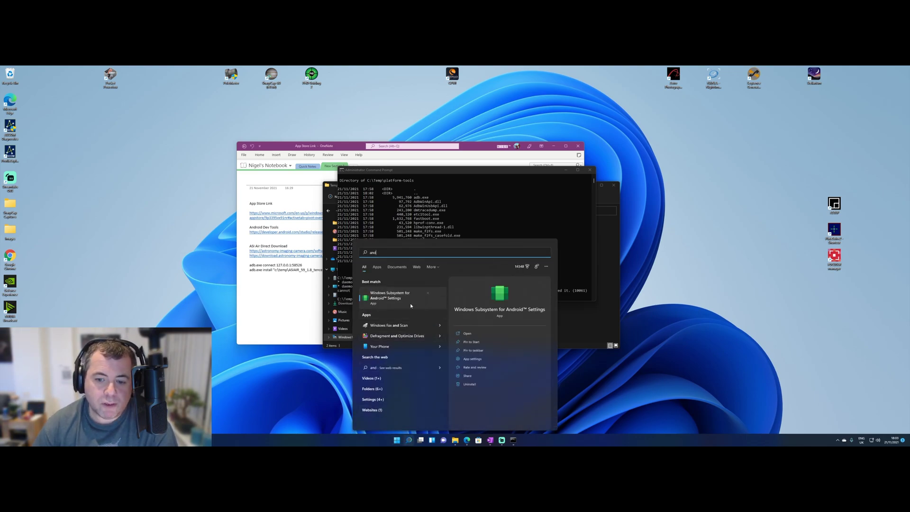
pyautogui.click(384, 297)
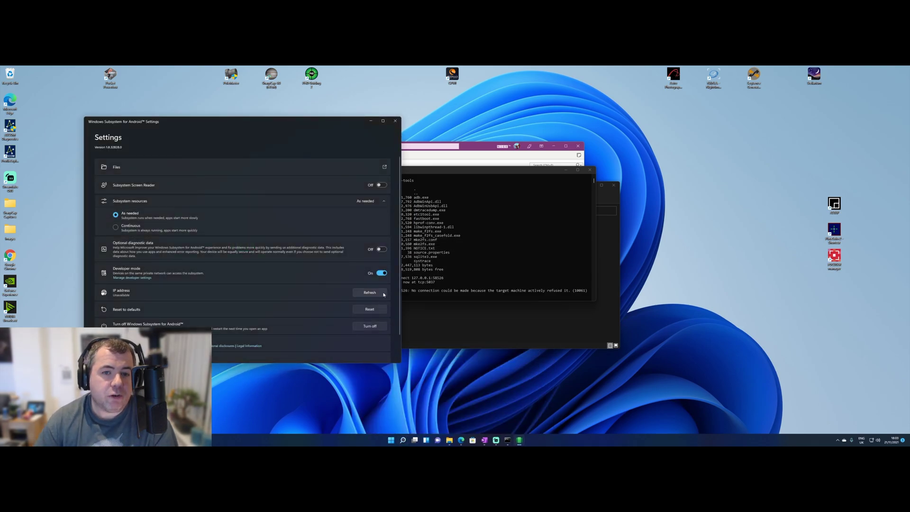
pyautogui.moveTo(259, 124); pyautogui.dragTo(392, 118)
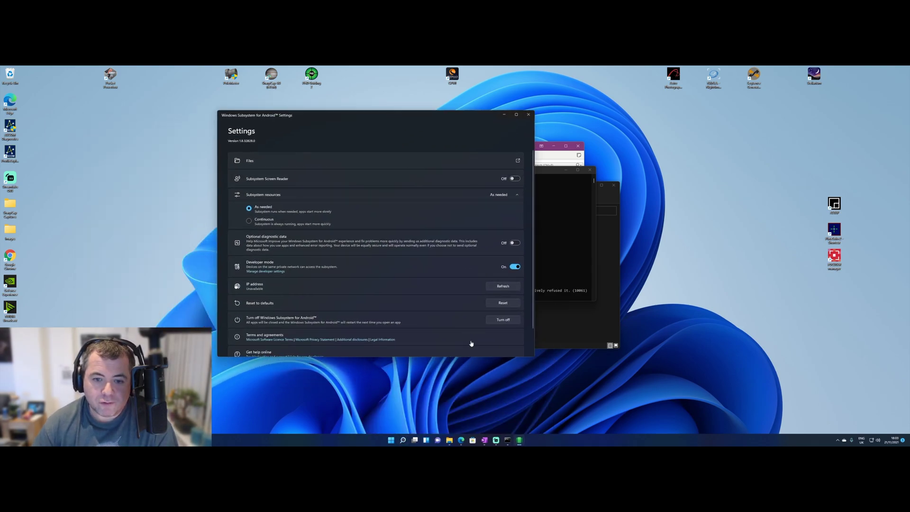
pyautogui.click(514, 267)
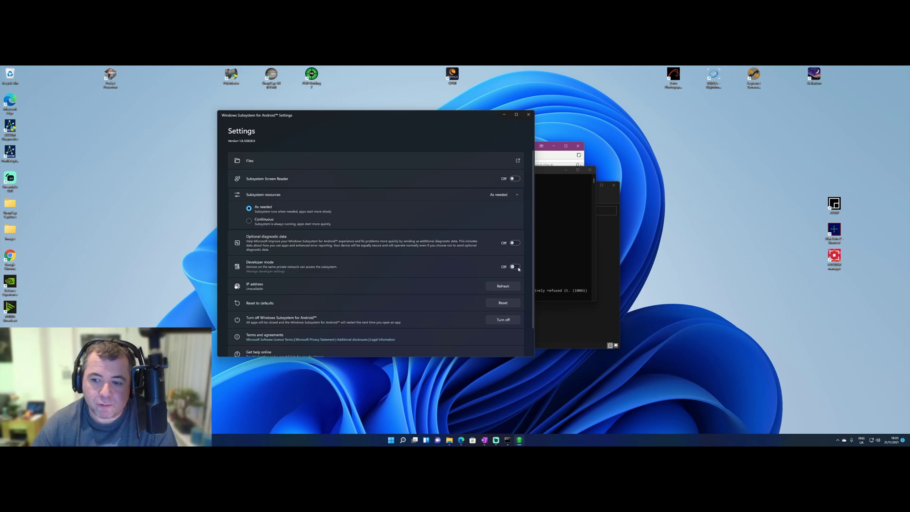
pyautogui.click(515, 267)
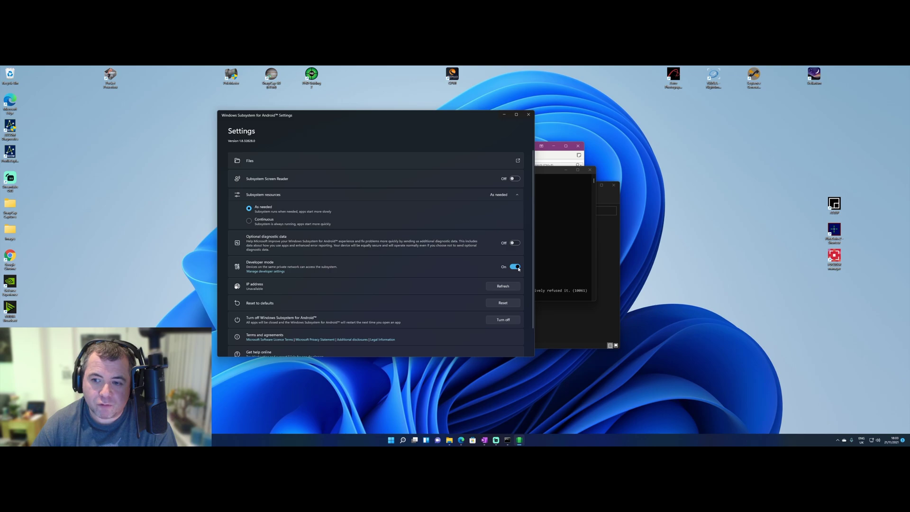
pyautogui.click(518, 161)
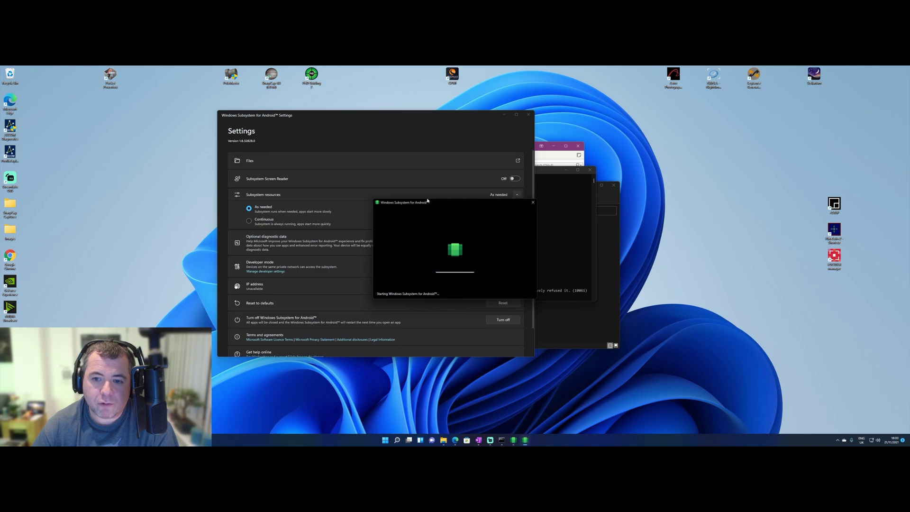
# Close the Android Downloads window once the subsystem runs, and minimize the subsystem Settings window
pyautogui.moveTo(428, 202); pyautogui.dragTo(280, 177)
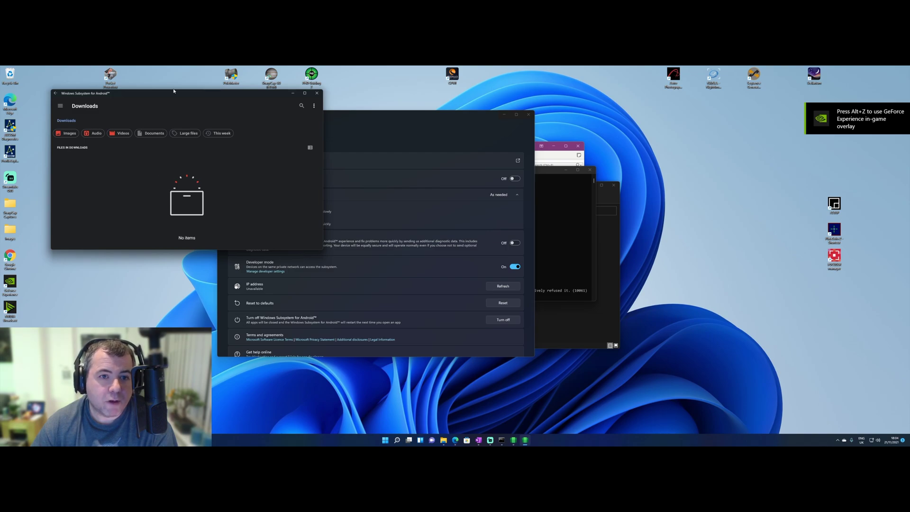
pyautogui.click(274, 89)
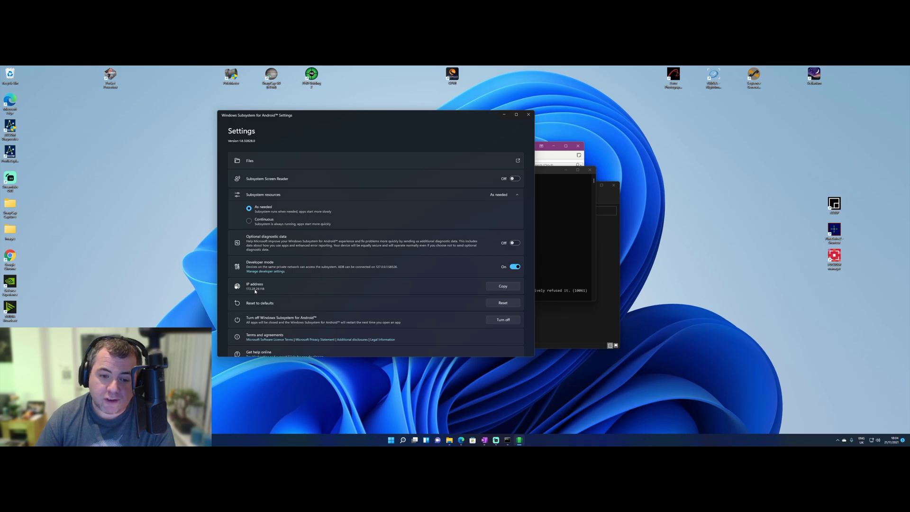
pyautogui.click(504, 115)
# Rerun adb connect 127.0.0.1:58526, which now connects successfully
pyautogui.click(451, 257)
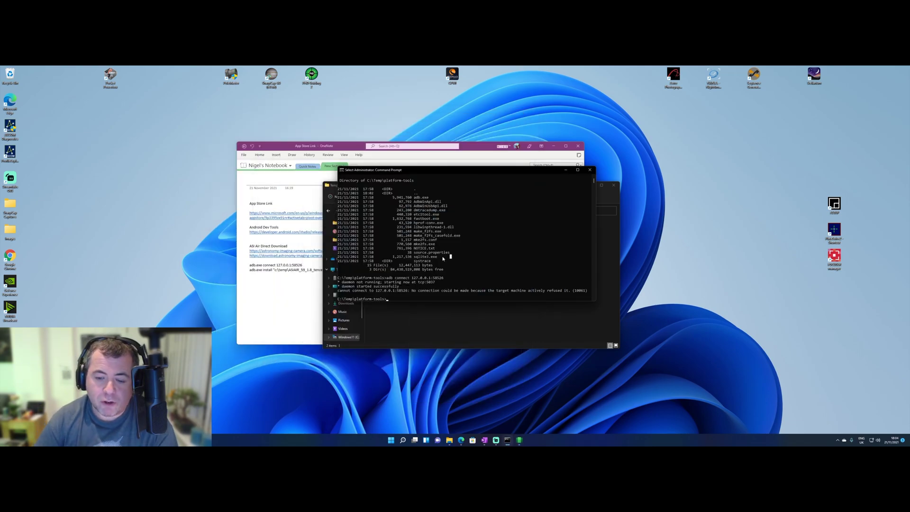
pyautogui.press('Escape')
pyautogui.press('Up')
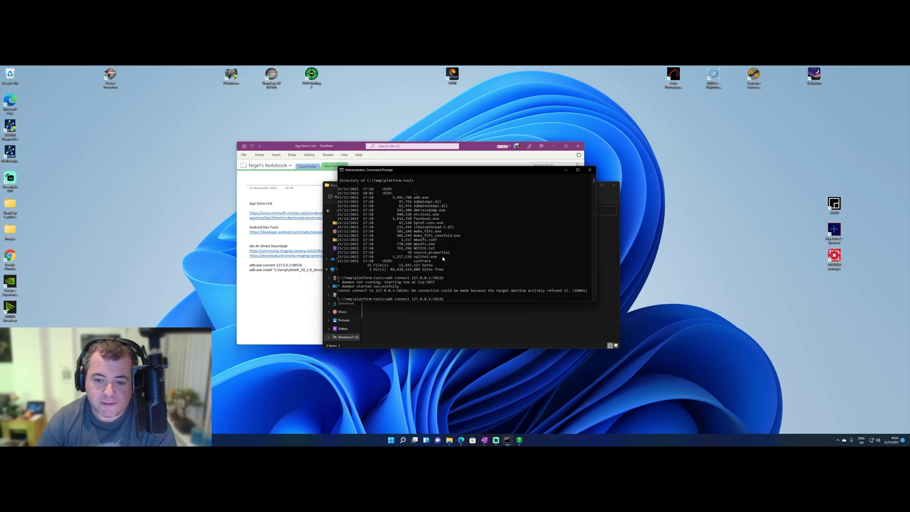
pyautogui.press('Return')
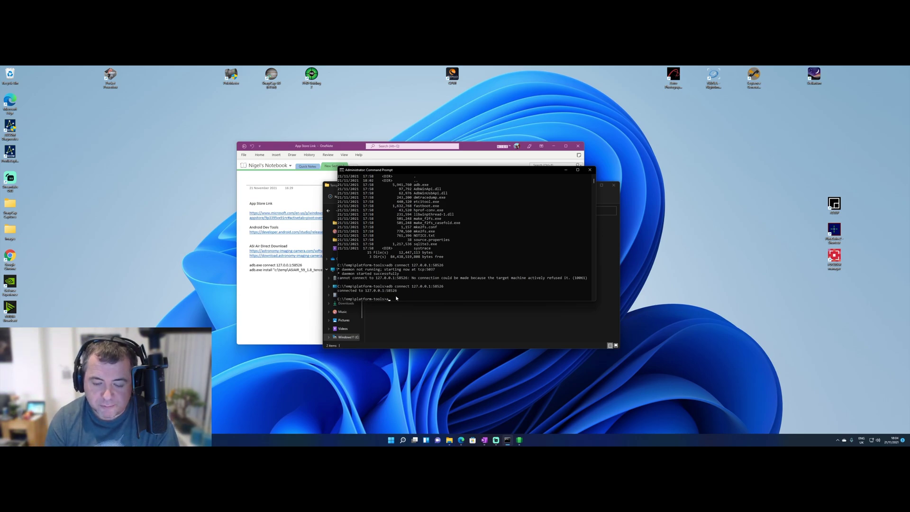
# Install ASIAIR_59_1.8_tencent_release.apk from C:\temp with adb install, getting Success
pyautogui.write('stall')
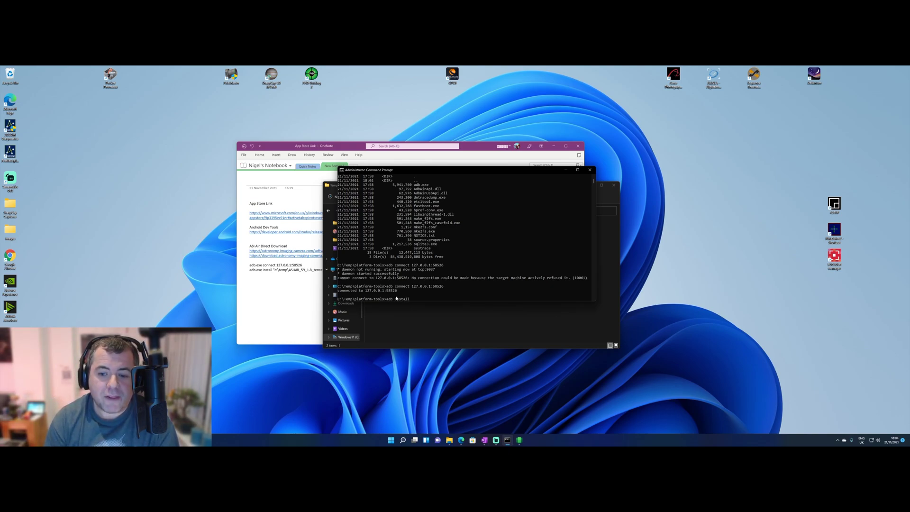
pyautogui.write(' c:\\temp')
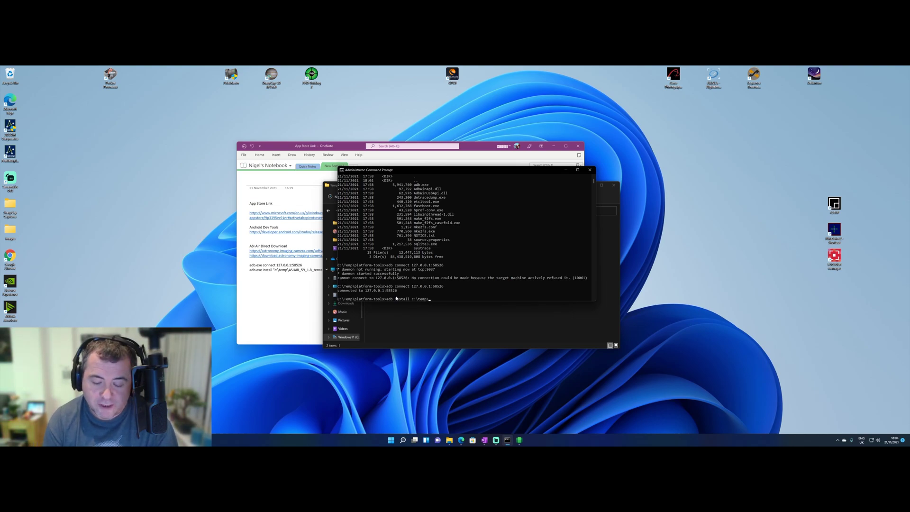
pyautogui.write('\\')
pyautogui.press('Tab')
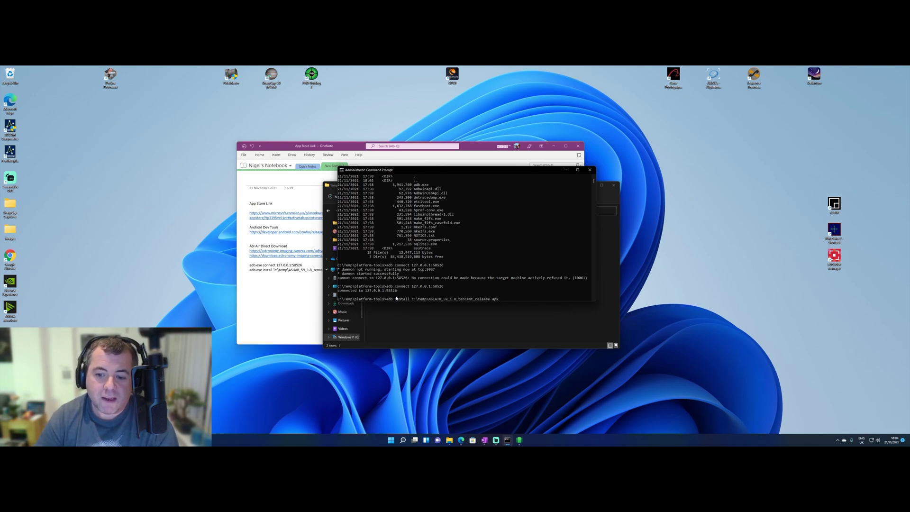
pyautogui.press('Return')
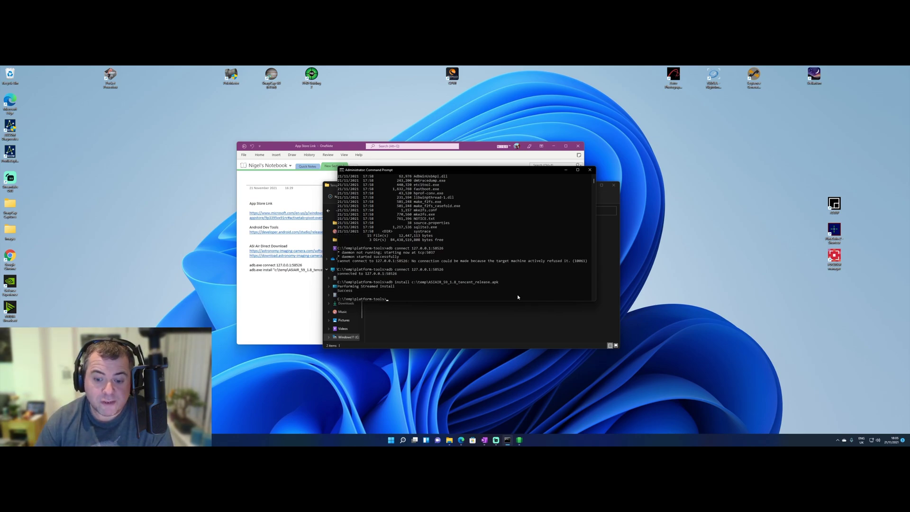
pyautogui.click(392, 440)
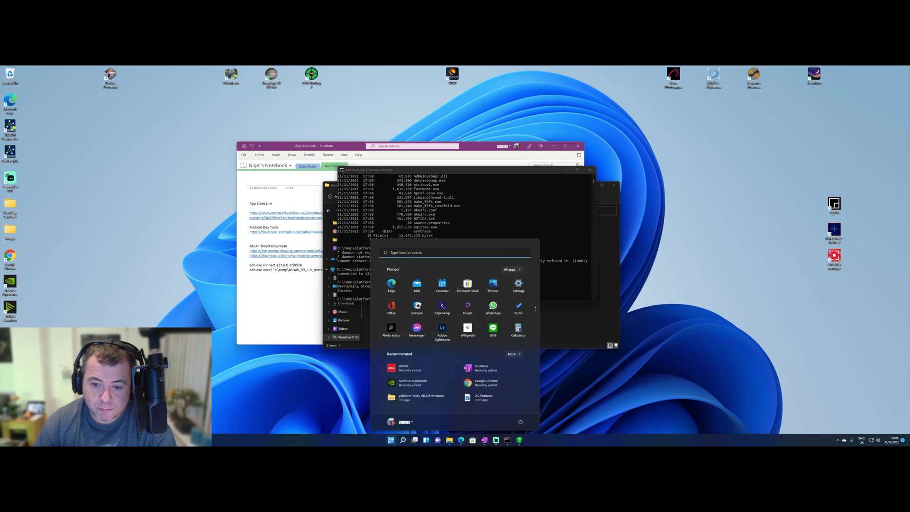
# Launch ASIAIR from Recommended, minimize Command Prompt, OneNote and File Explorer, and centre its window
pyautogui.click(408, 368)
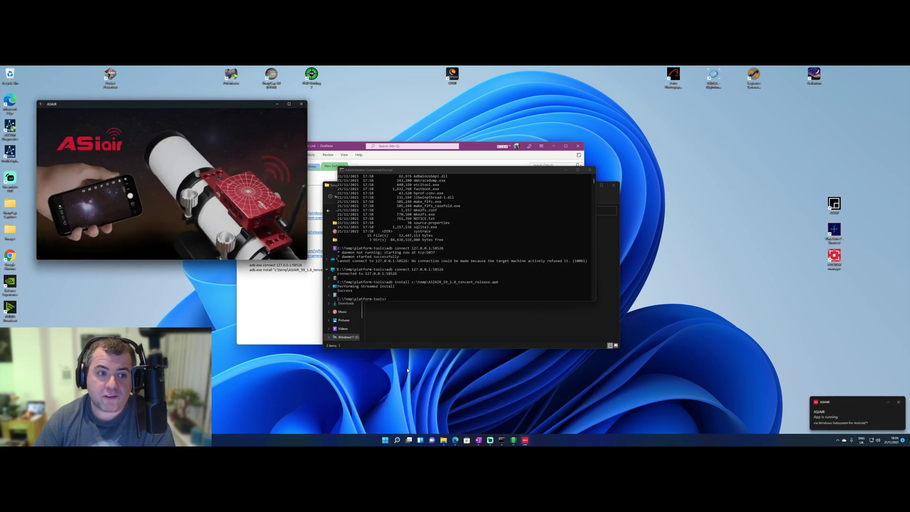
pyautogui.moveTo(157, 104); pyautogui.dragTo(296, 115)
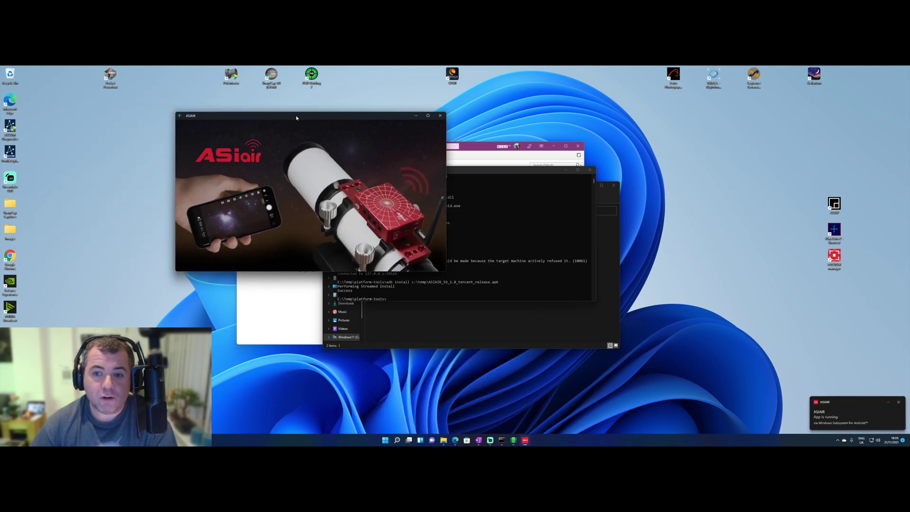
pyautogui.click(565, 169)
pyautogui.click(553, 146)
pyautogui.click(587, 185)
pyautogui.moveTo(316, 117); pyautogui.dragTo(421, 136)
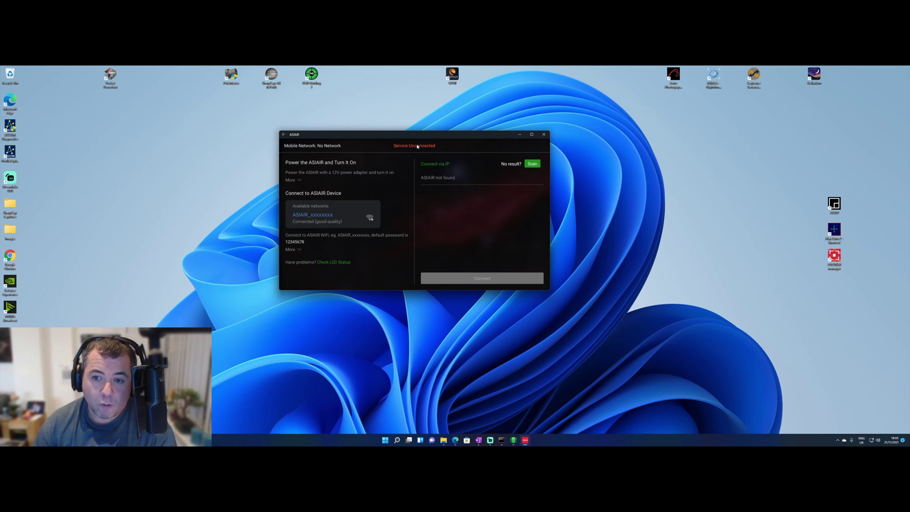
# Scan for devices, then connect to the ASIAIR by IP address 192.168.1.18
pyautogui.click(534, 165)
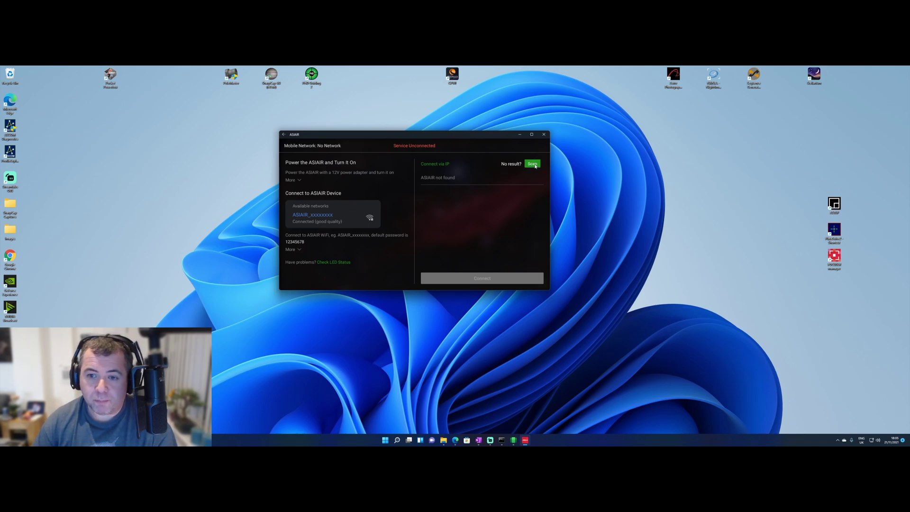
pyautogui.click(432, 164)
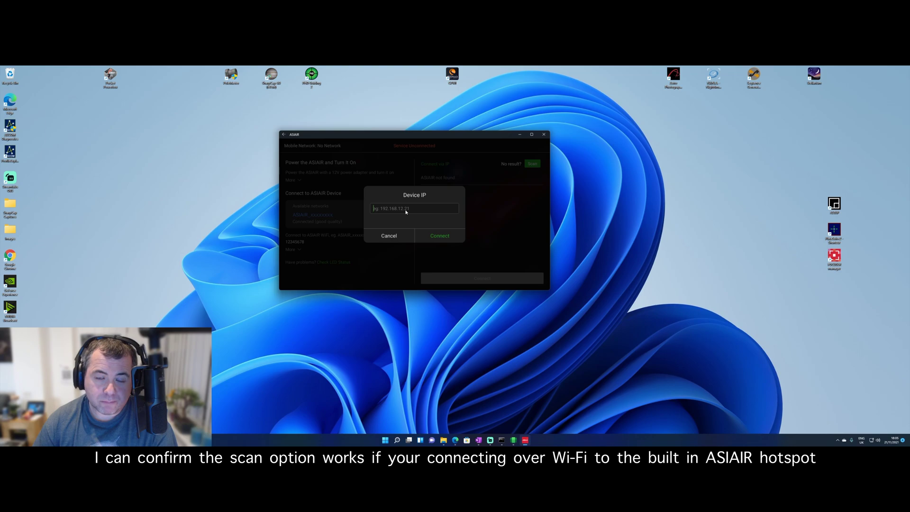
pyautogui.write('192.168')
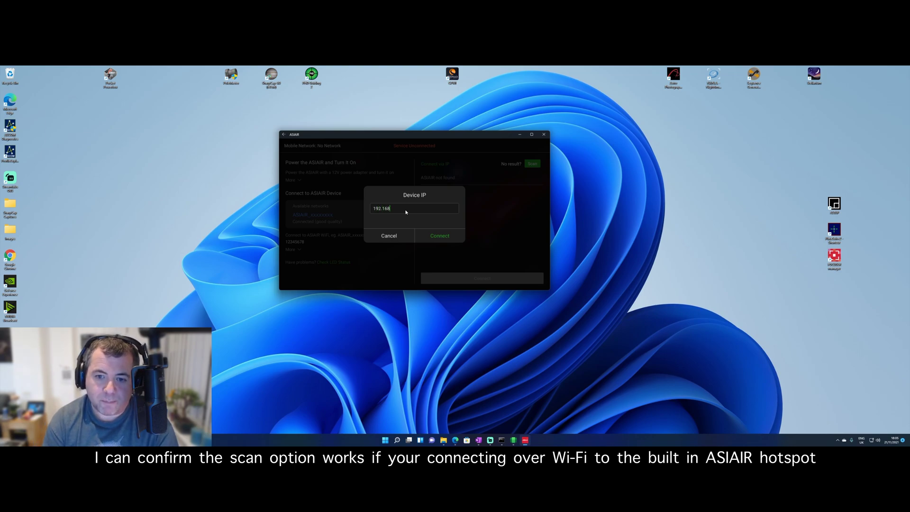
pyautogui.write('.1.185')
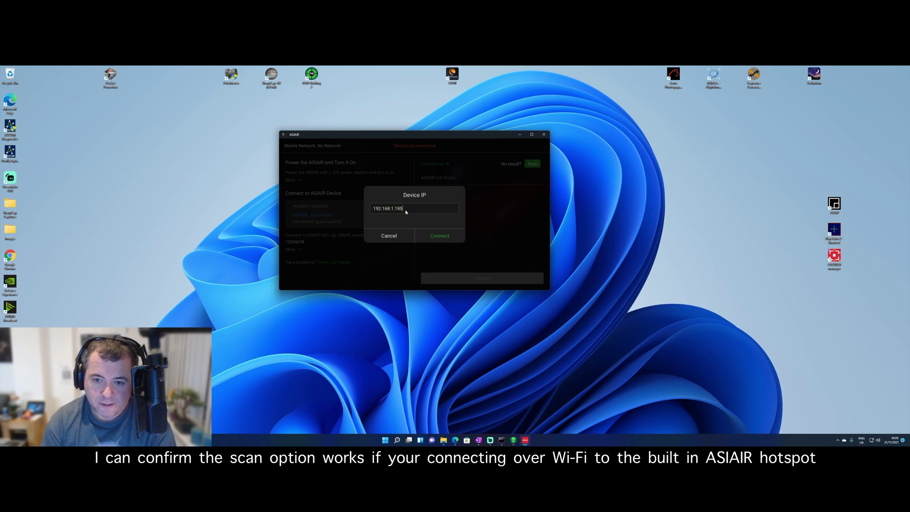
pyautogui.click(440, 237)
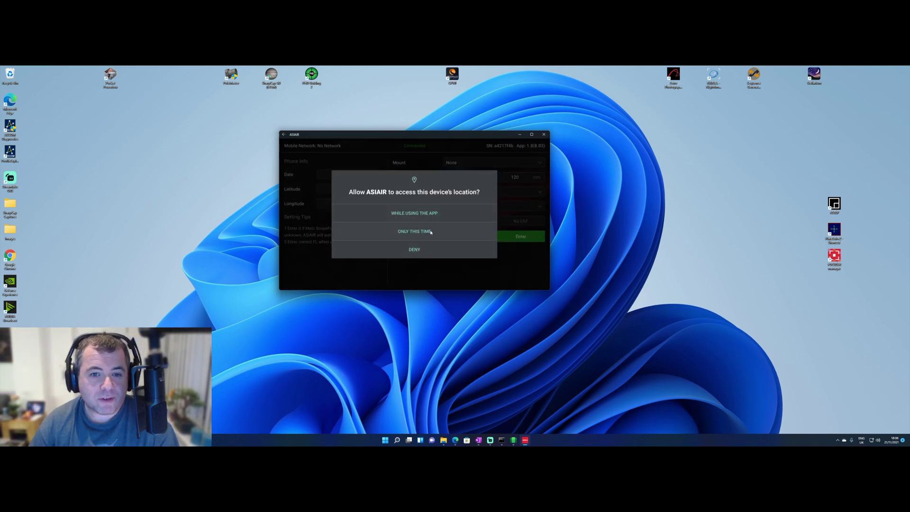
# Allow location access while using the app and enter the equipment setup
pyautogui.click(422, 215)
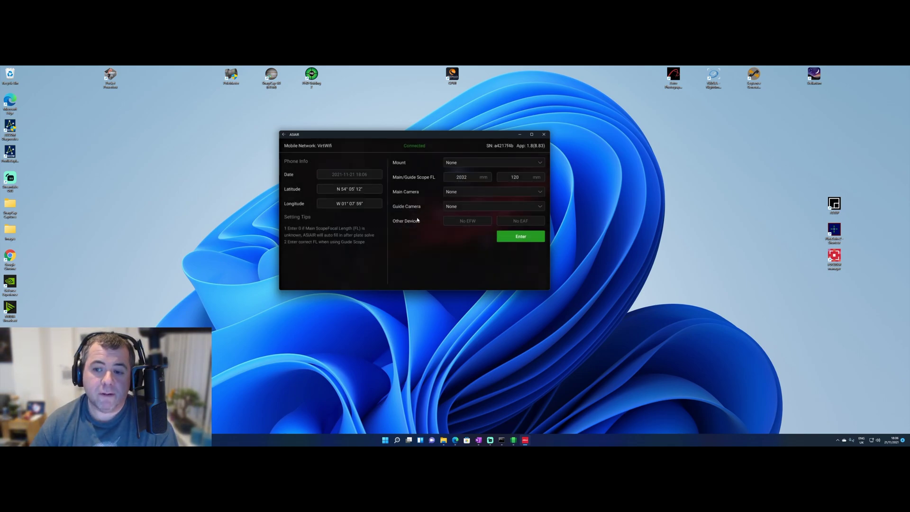
pyautogui.click(521, 236)
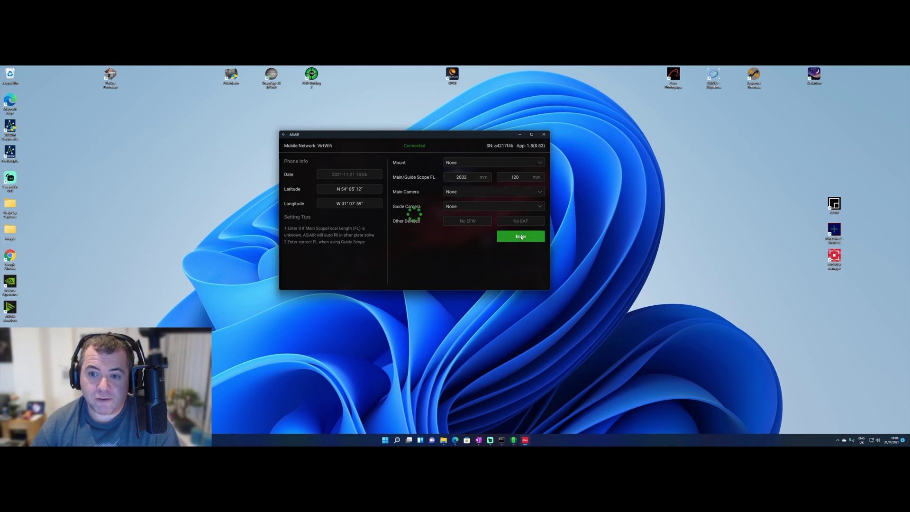
pyautogui.moveTo(364, 137); pyautogui.dragTo(290, 125)
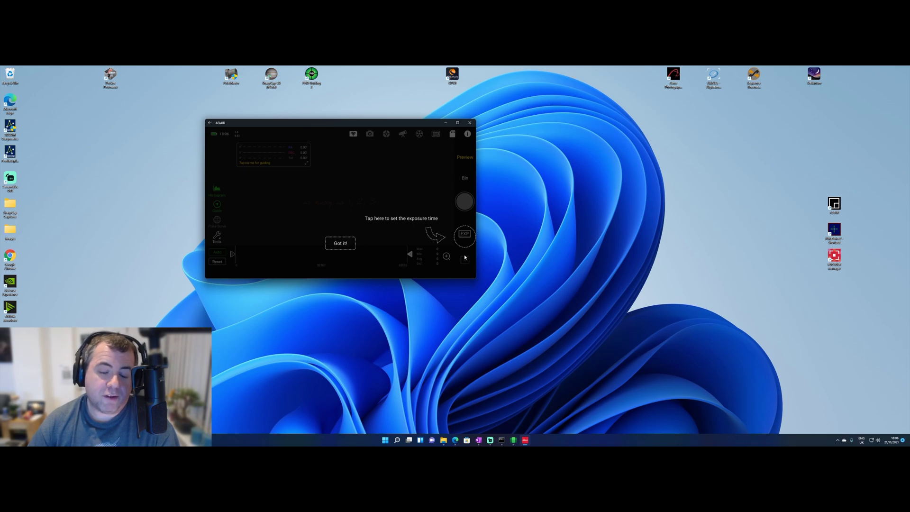
# Dismiss each tutorial tip with Got it! until the main imaging screen is clear
pyautogui.click(337, 245)
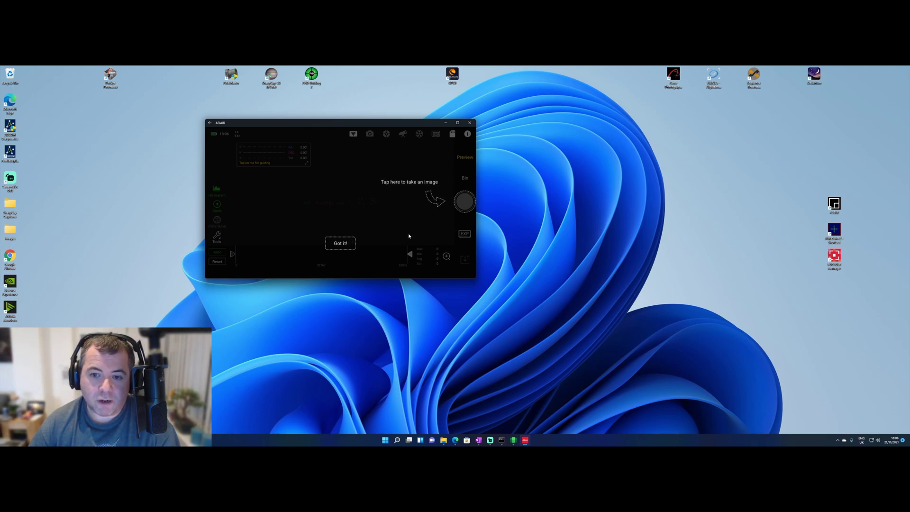
pyautogui.click(338, 246)
pyautogui.click(335, 177)
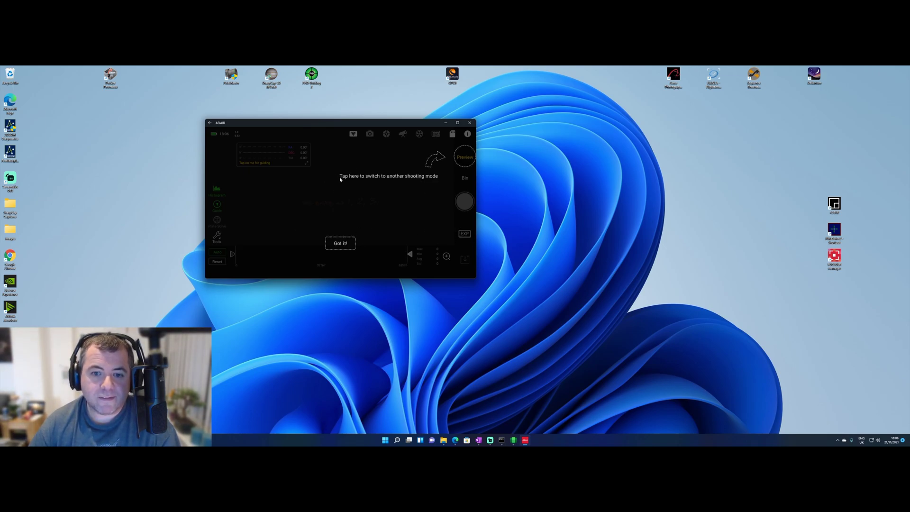
pyautogui.click(346, 243)
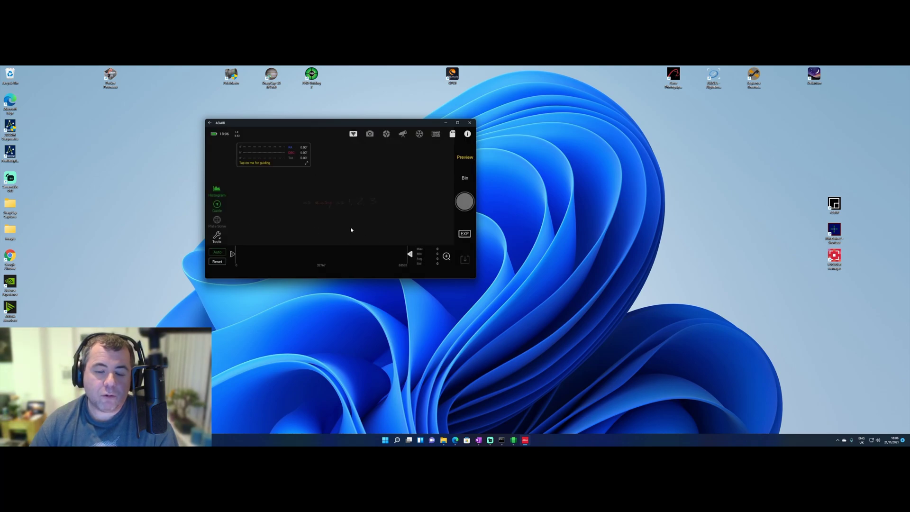